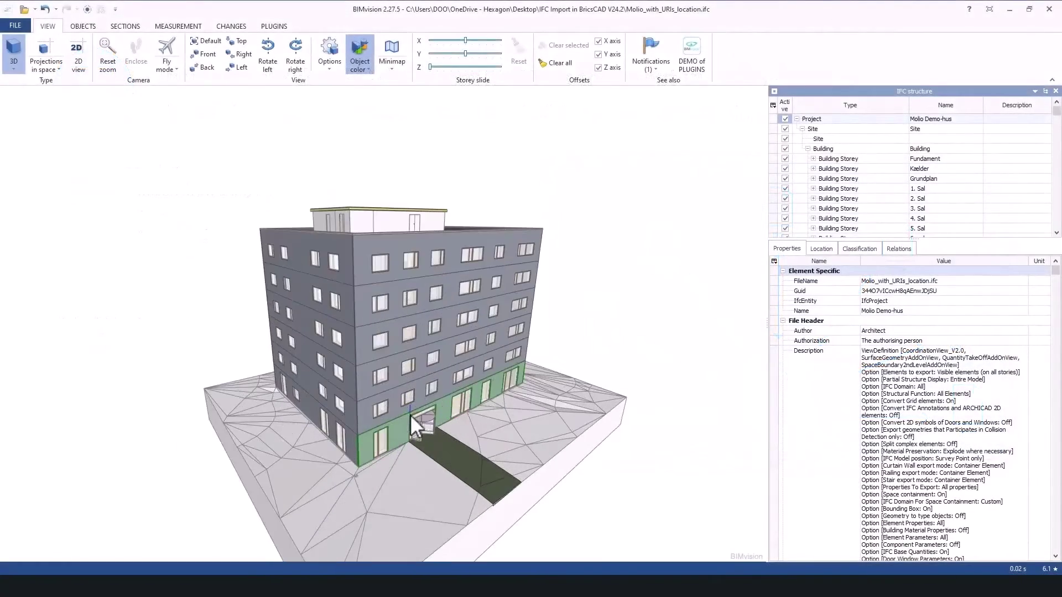
Orbit the BIMvision view in close to the Molio building's entrance.
mouse_move(410, 414)
mouse_down()
mouse_move(427, 425)
mouse_move(478, 423)
mouse_move(372, 435)
mouse_move(297, 418)
mouse_move(403, 414)
mouse_up()
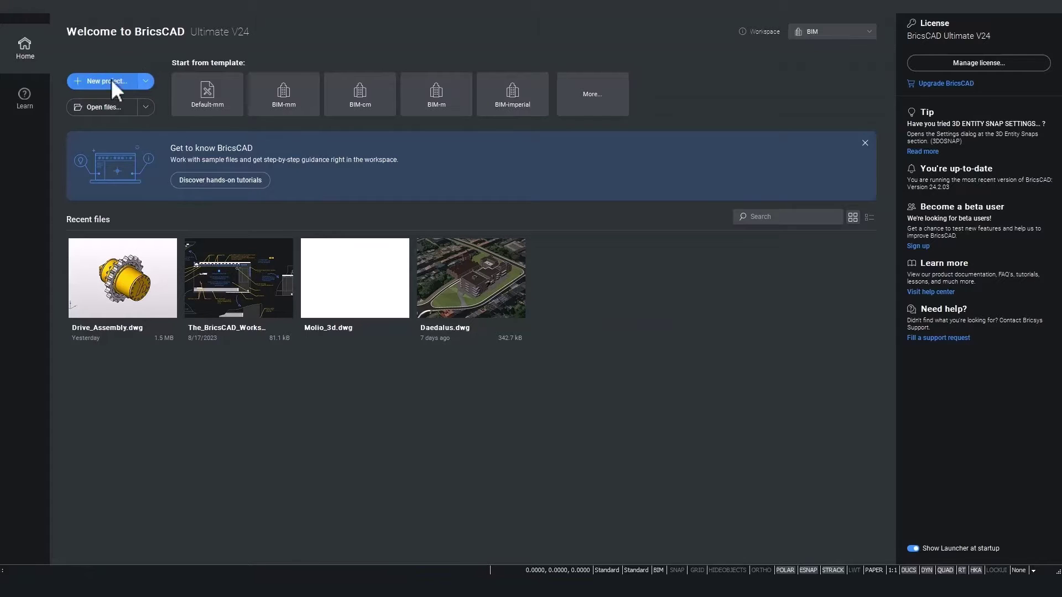
Create BIM project 'Molio' in Desktop\Projects\Molio using the BIM-mm template.
click(96, 81)
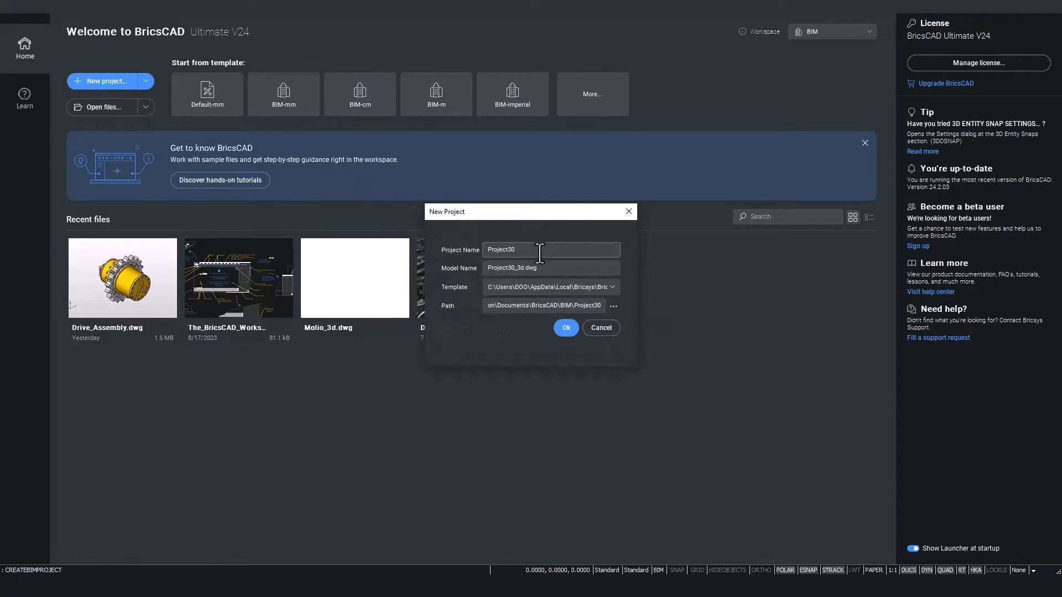
text(Molio)
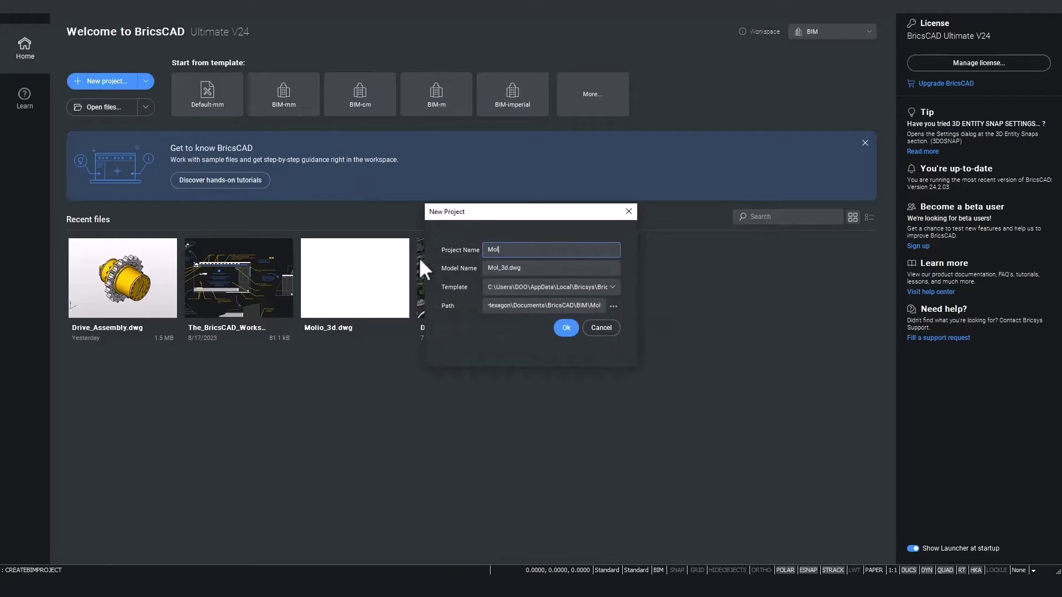
click(613, 307)
click(857, 563)
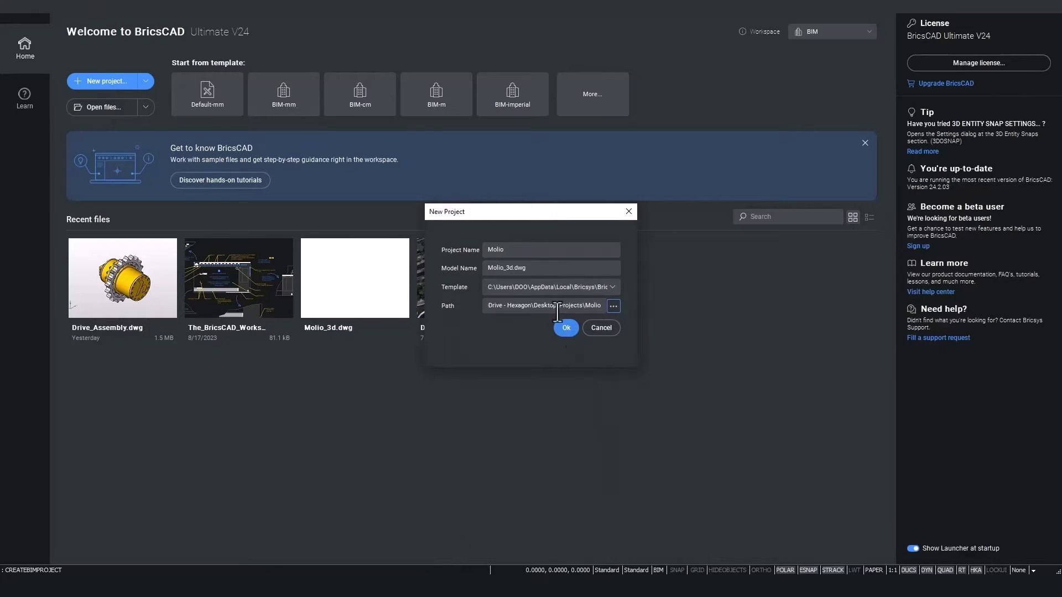
click(612, 286)
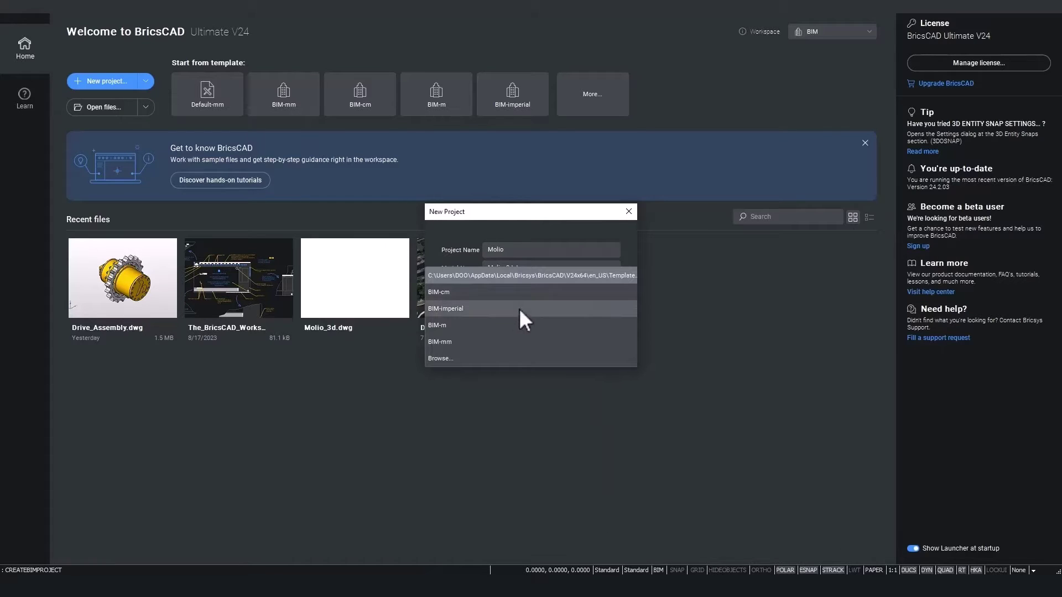
click(465, 341)
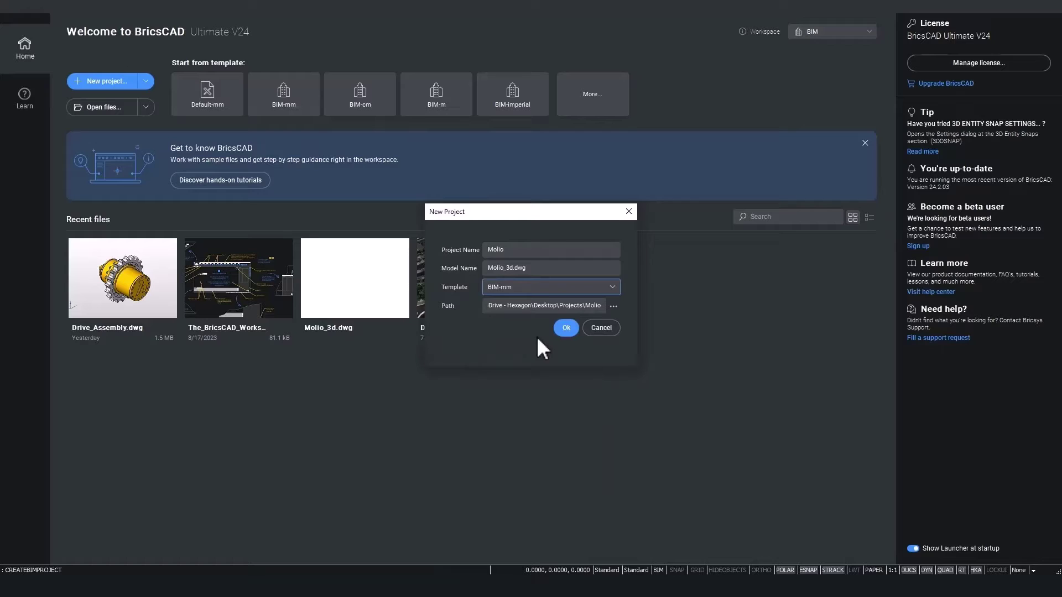
click(565, 330)
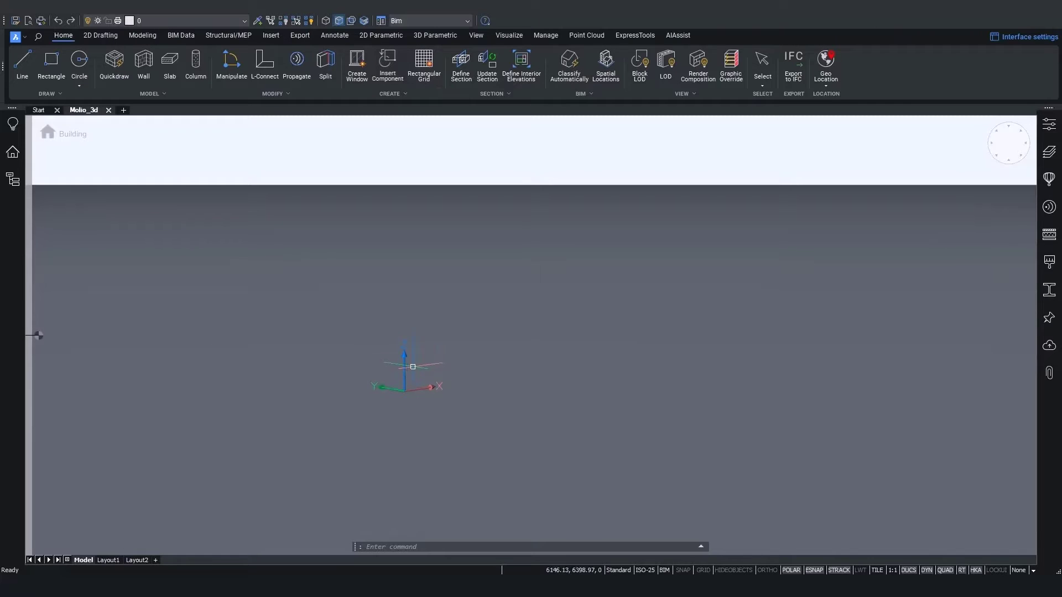
Import Molio_with_URIs_location.ifc through the application menu's Import command.
click(24, 40)
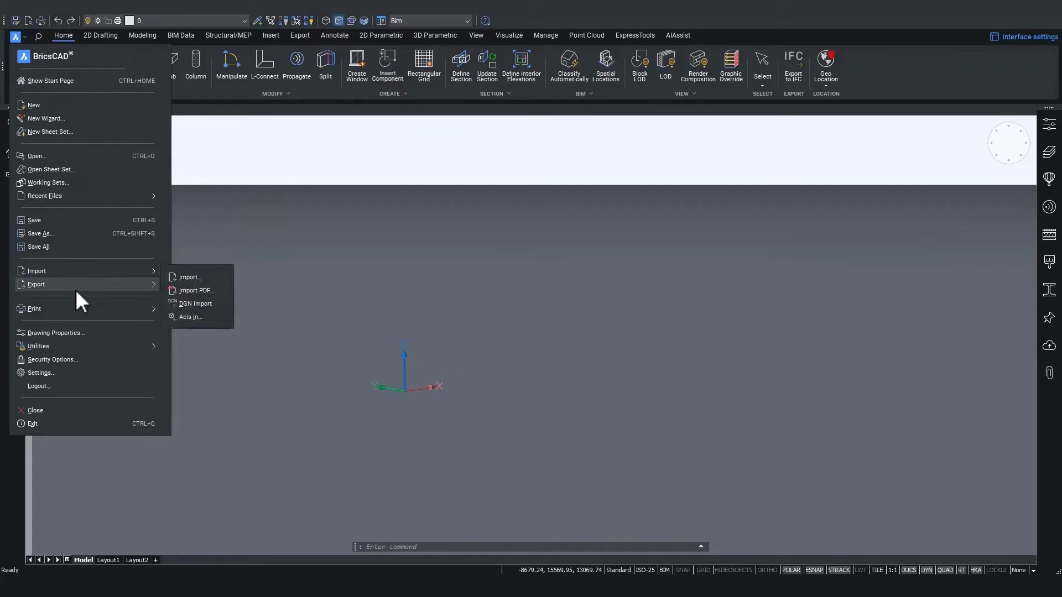
click(187, 278)
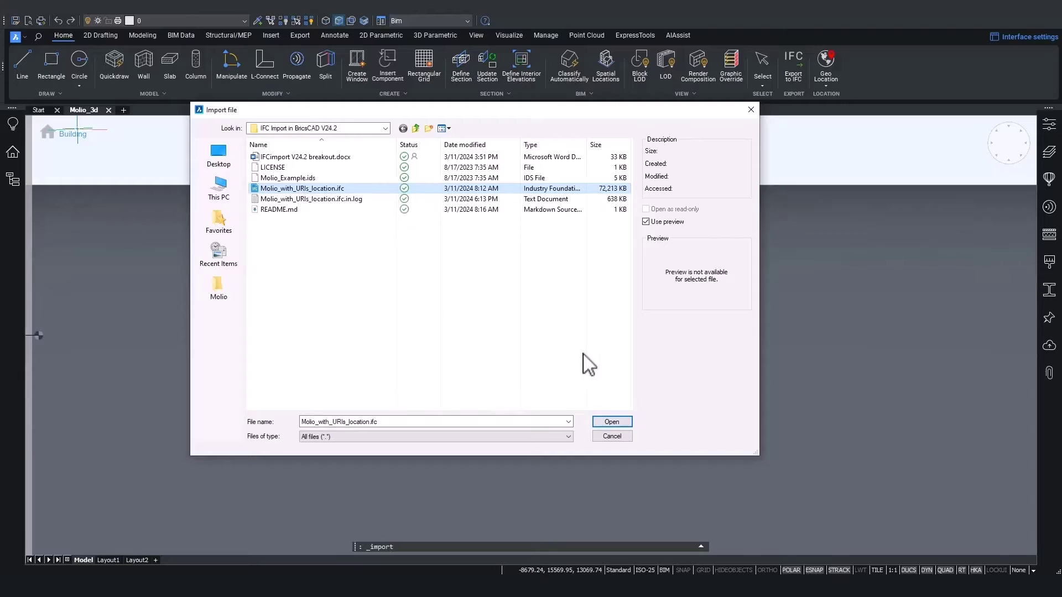
click(599, 420)
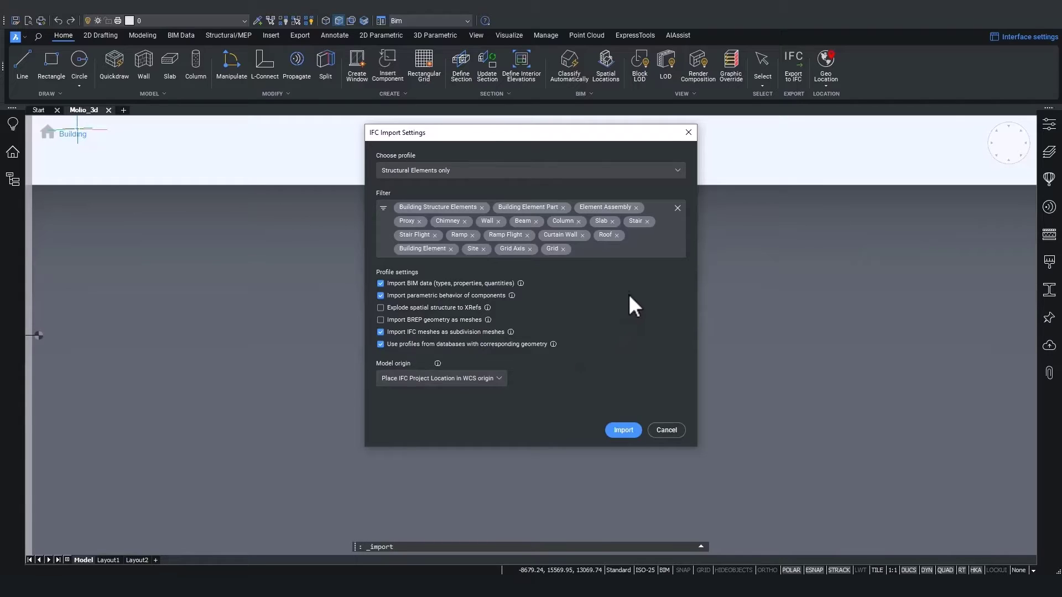
Move the IFC Import Settings dialog lower and keep the Structural Elements only profile.
drag(560, 142, 535, 165)
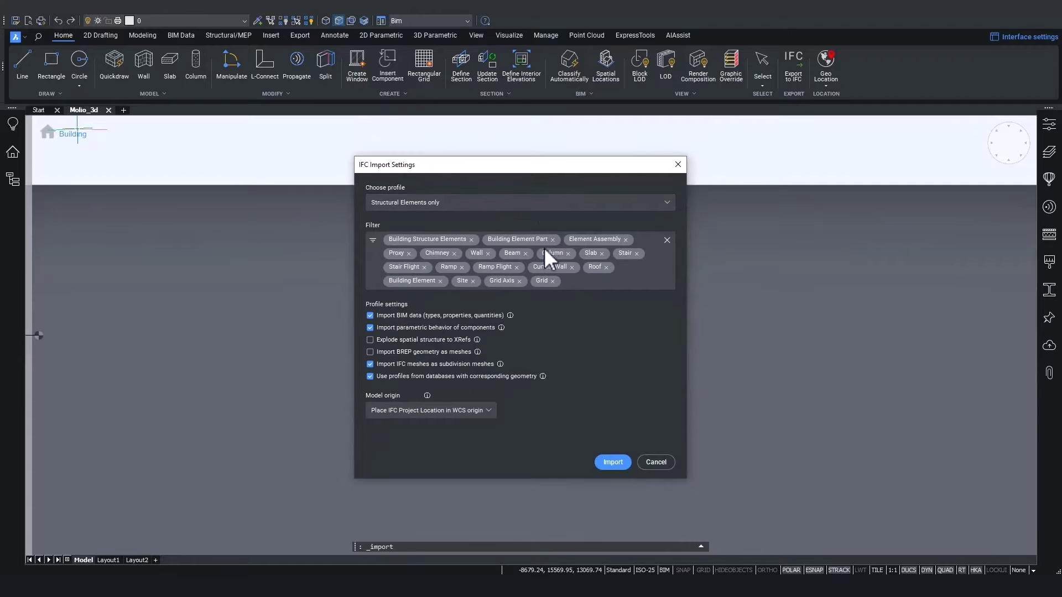
click(396, 202)
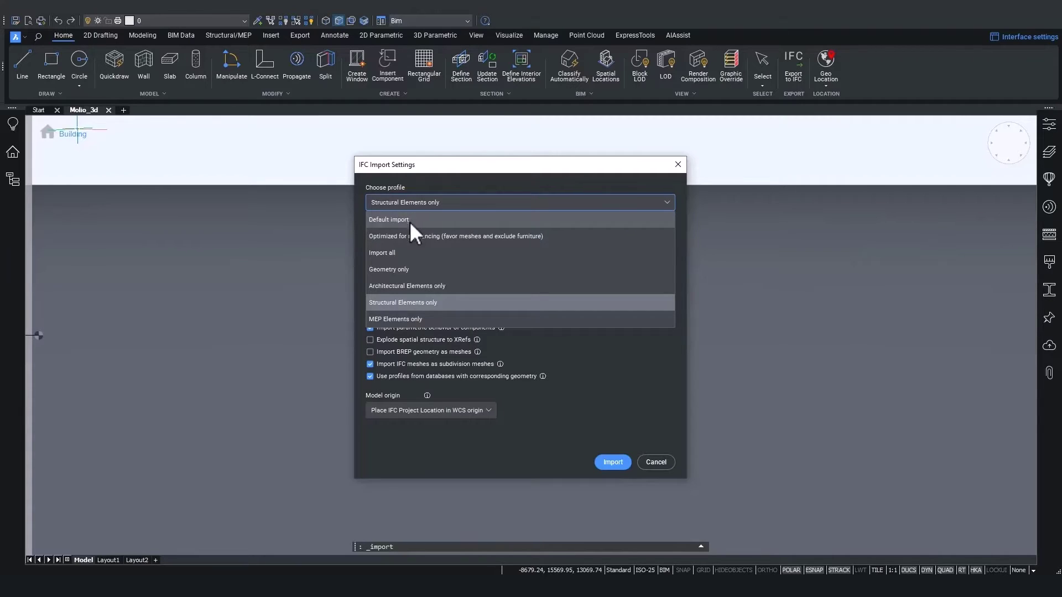
click(466, 301)
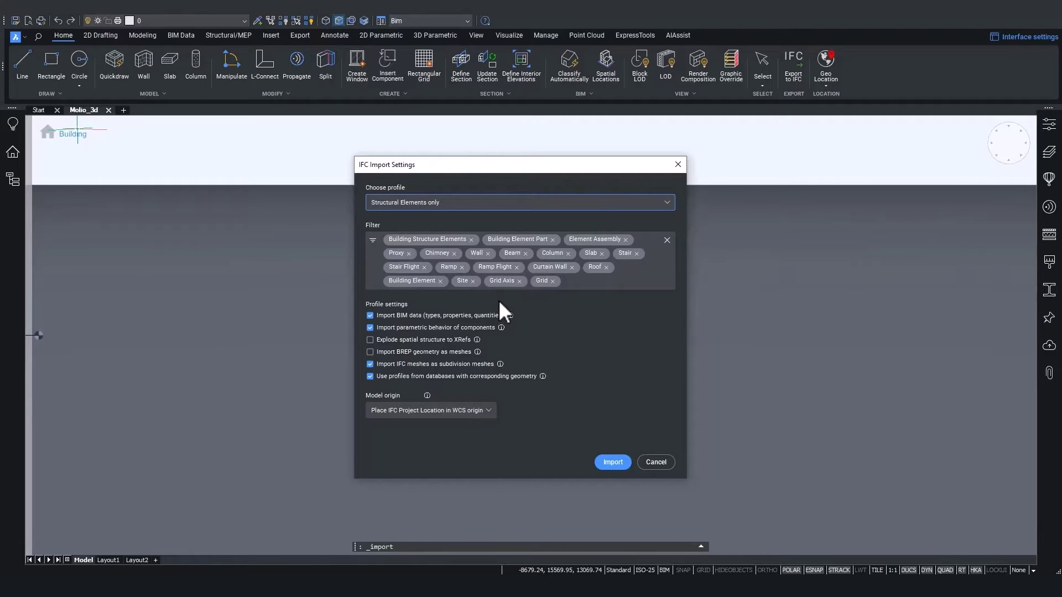
Preview the MEP, Architectural and Geometry only import profiles in turn.
click(466, 201)
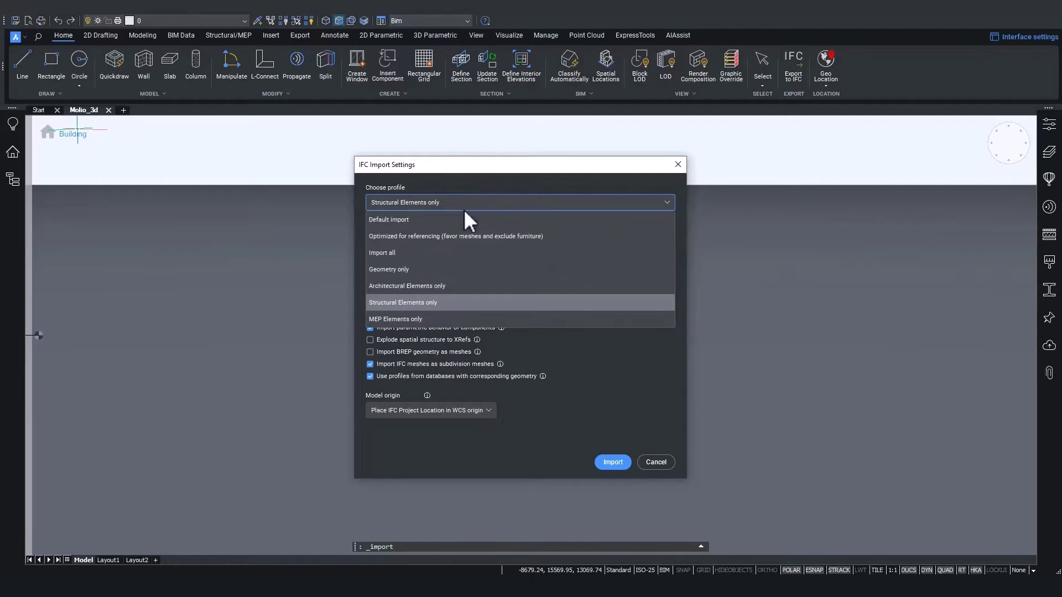
click(444, 317)
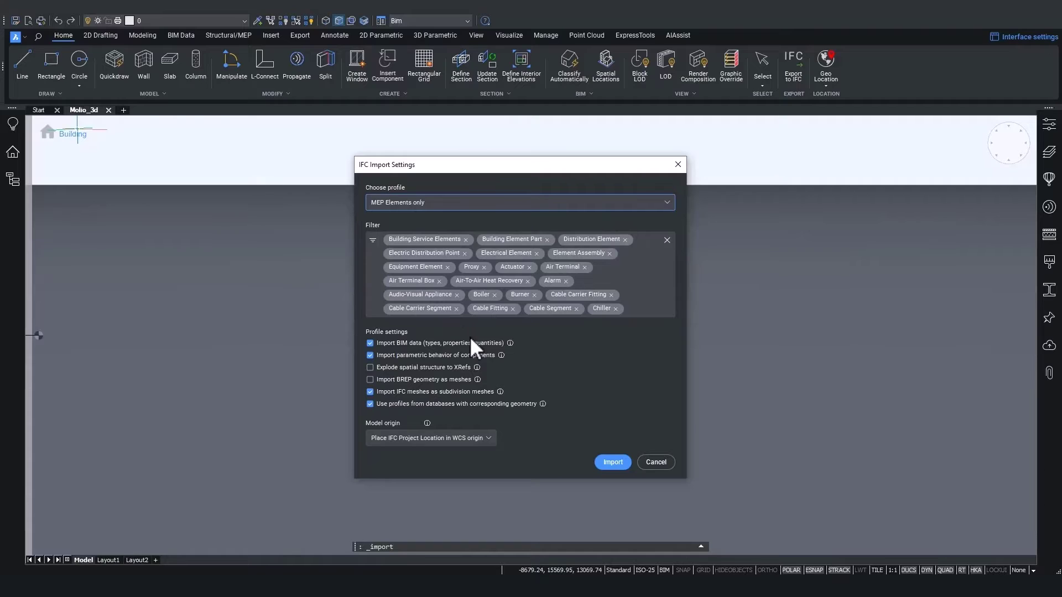
click(451, 208)
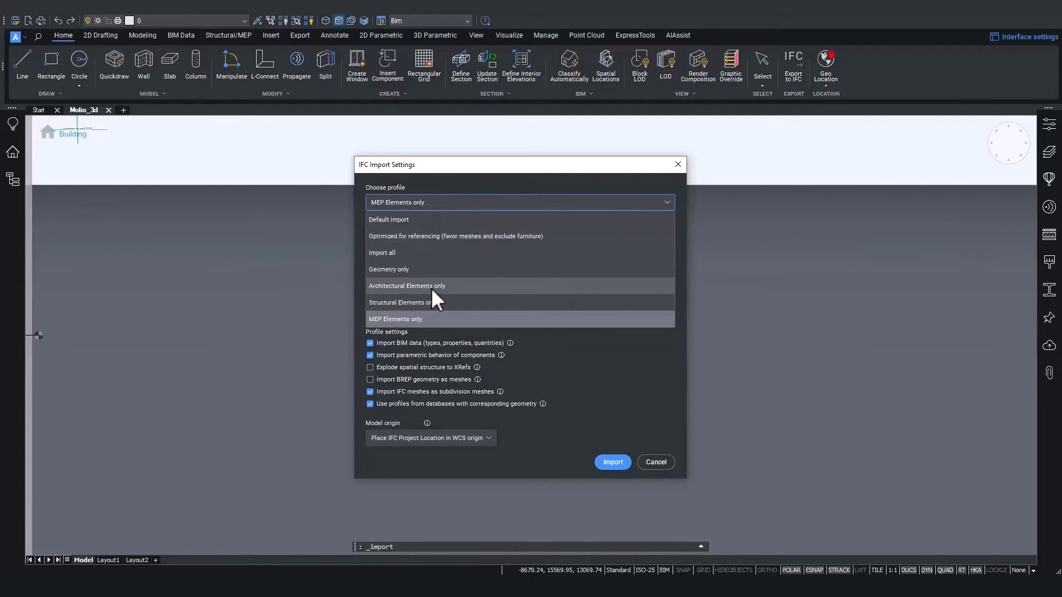
click(432, 287)
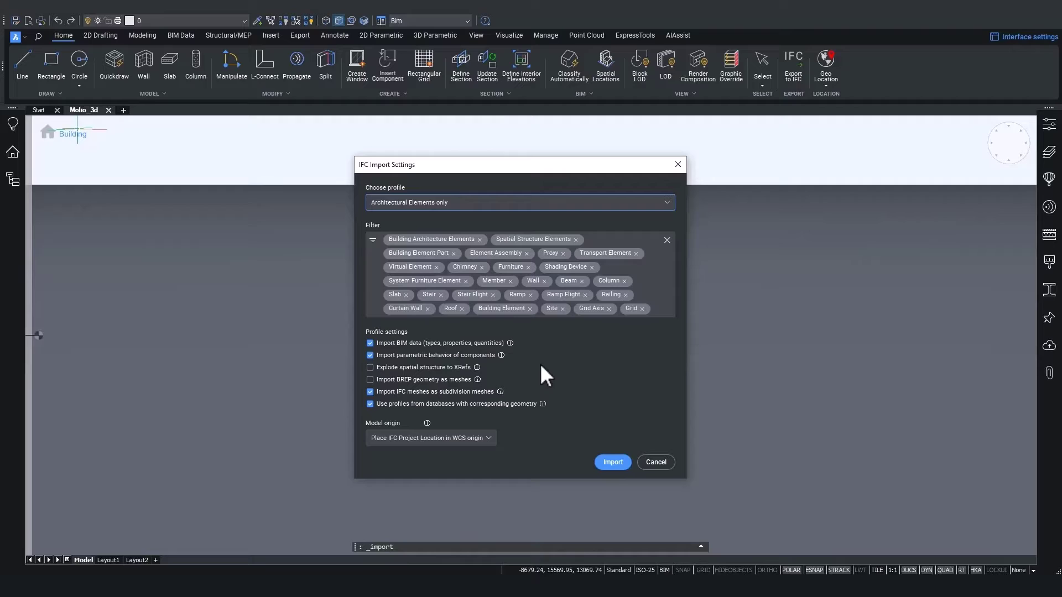
click(491, 201)
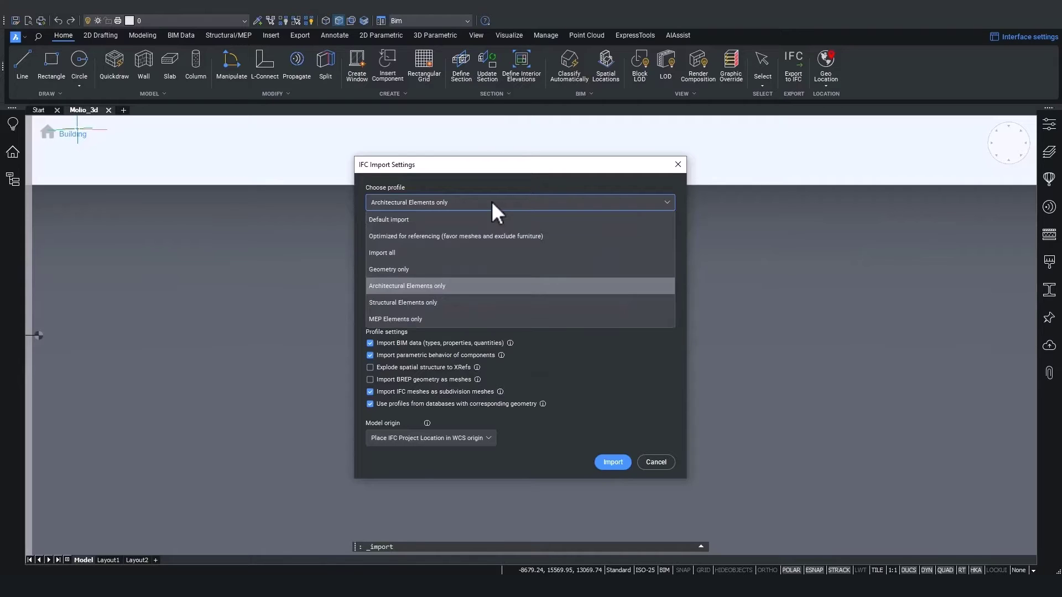
click(450, 269)
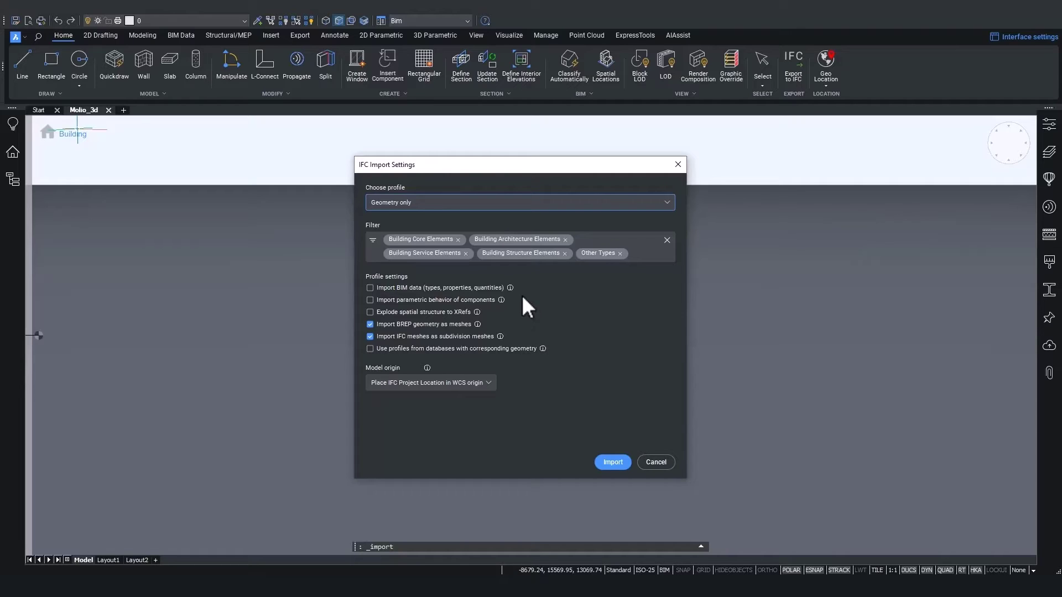
Return to the Structural Elements only profile and run the IFC import.
click(470, 201)
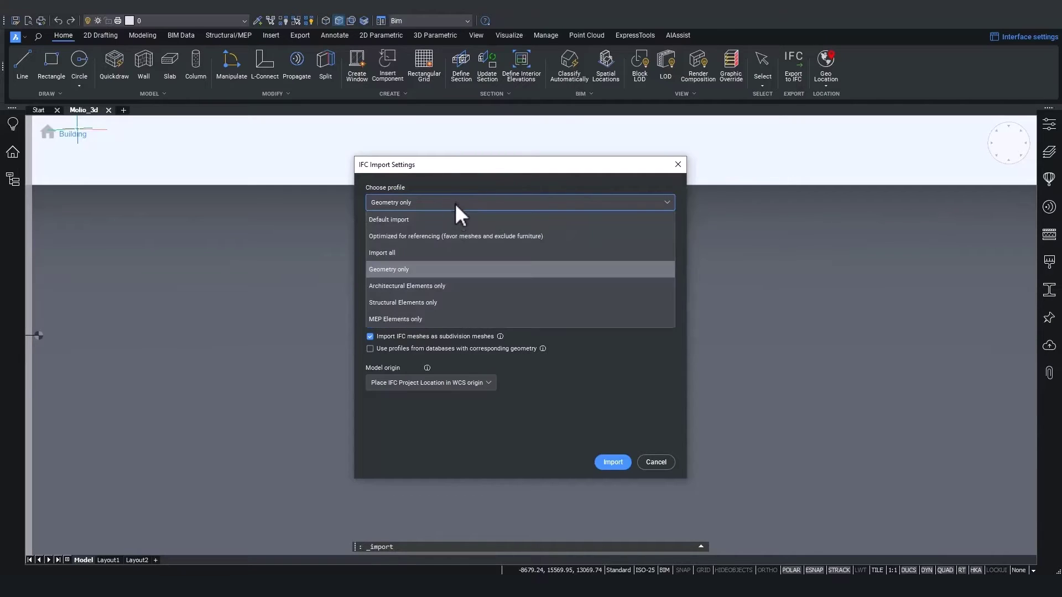
click(434, 304)
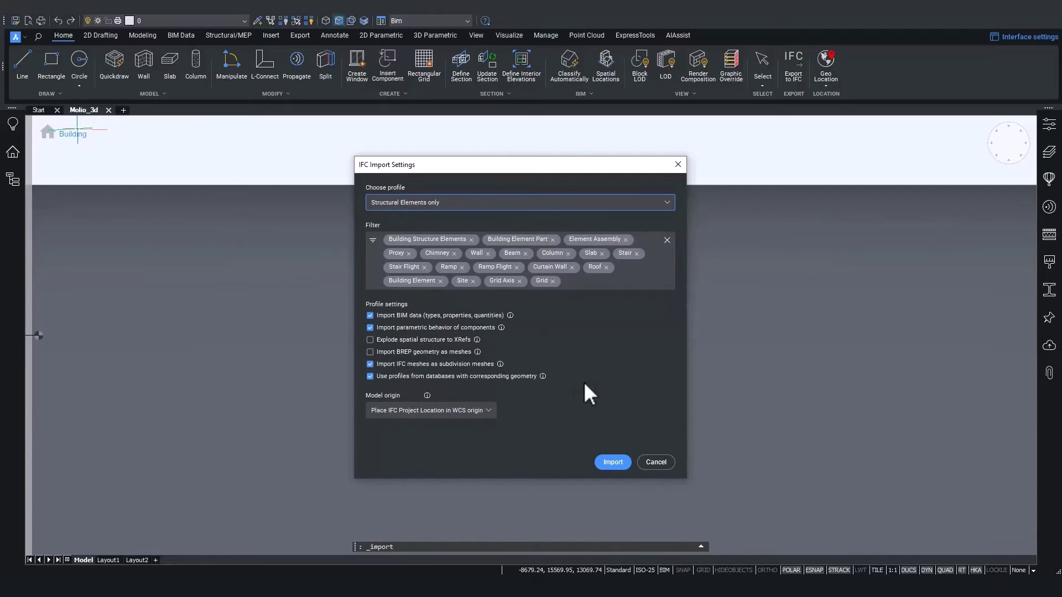
click(612, 467)
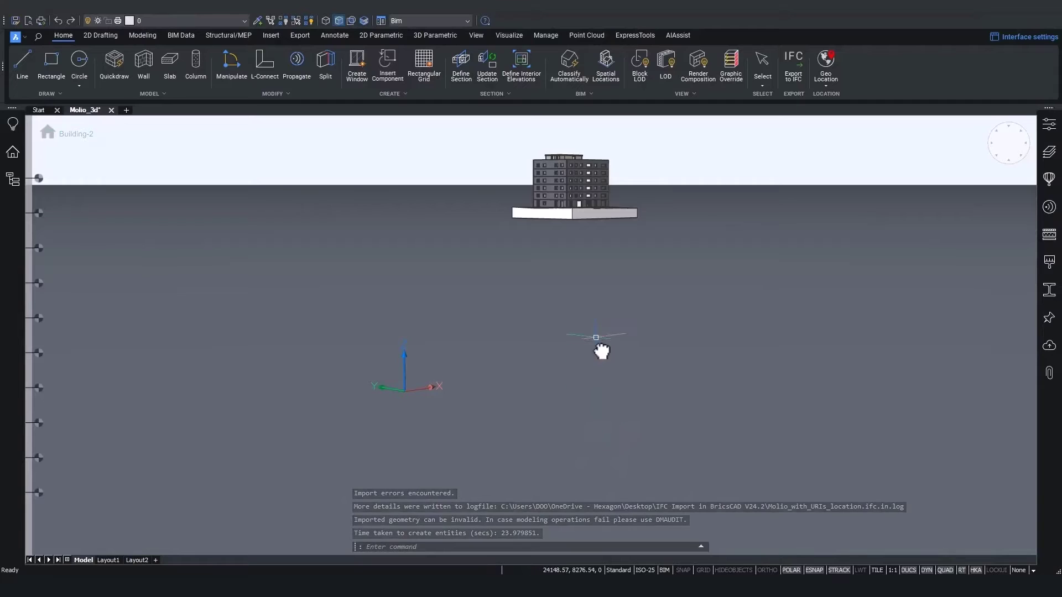
Pan, zoom and orbit to inspect the imported six-storey building and its terrain.
middle_drag(599, 350, 520, 514)
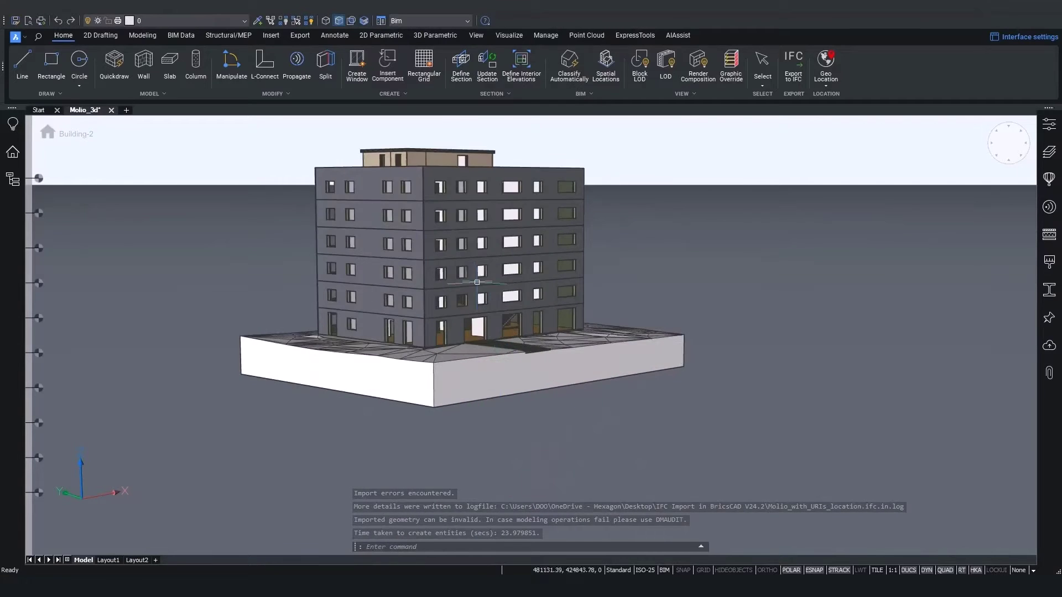
scroll(477, 282, up, 5)
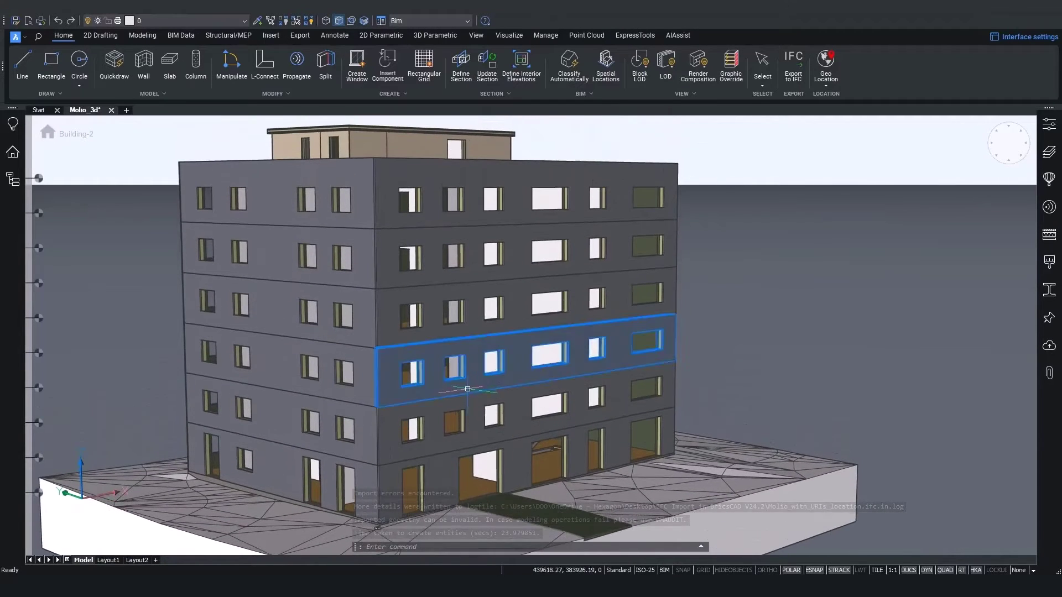
shift+middle_drag(467, 389, 483, 423)
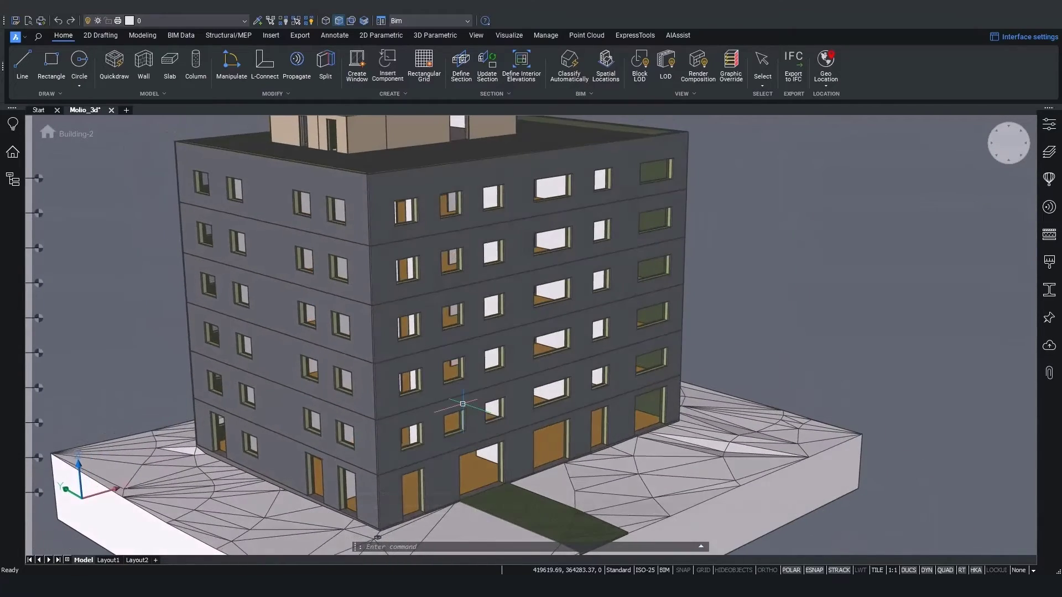
scroll(462, 404, down, 4)
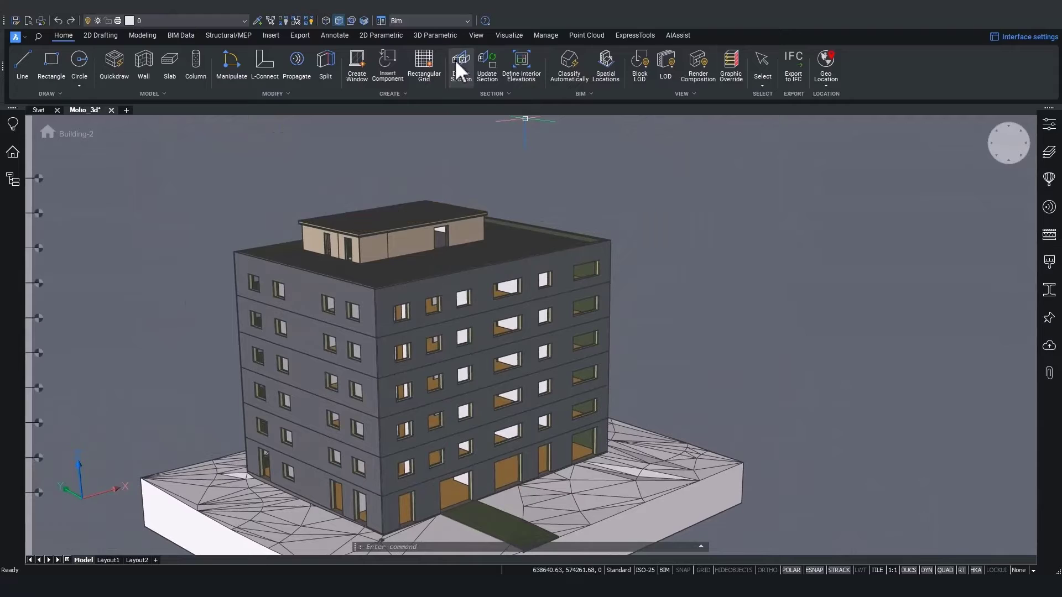
Place a bimsection plane through the building, accepting its clipping distance.
click(455, 59)
click(619, 201)
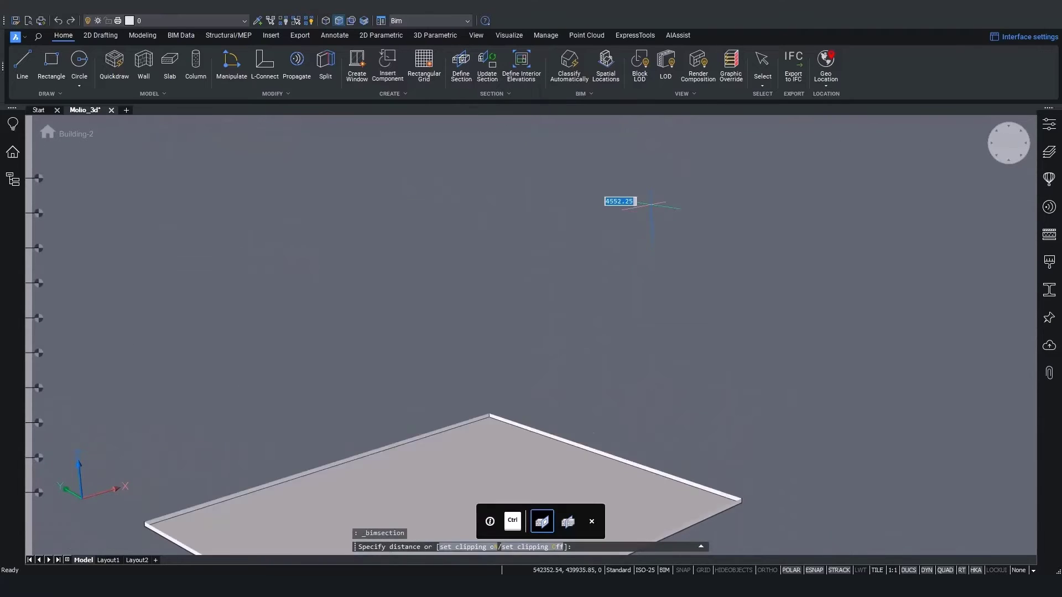
click(645, 183)
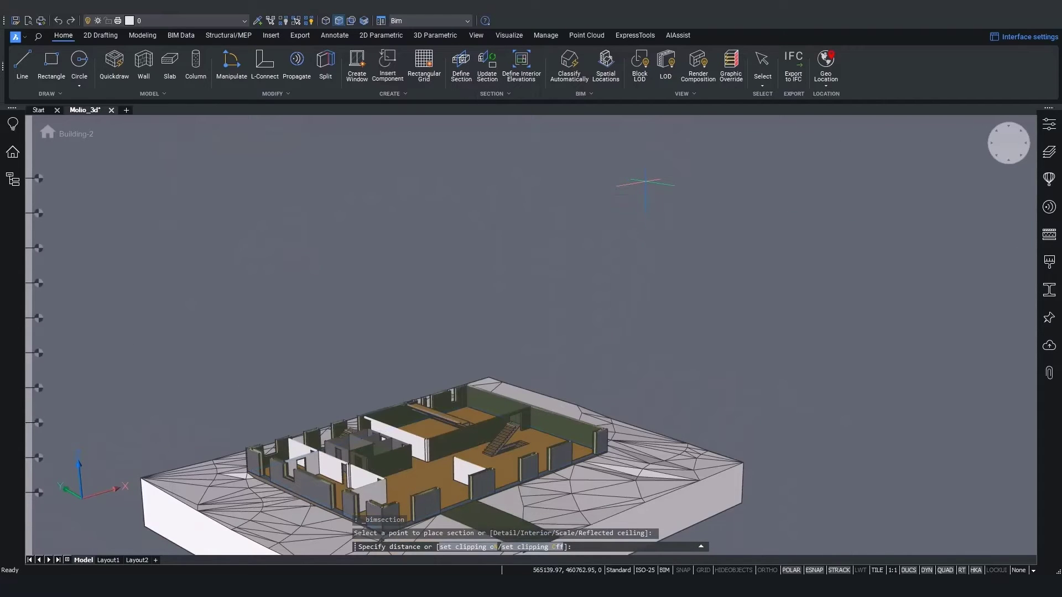
key(Return)
Turn the section's clipping off with _clipdisplay so the whole building shows.
scroll(358, 461, up, 3)
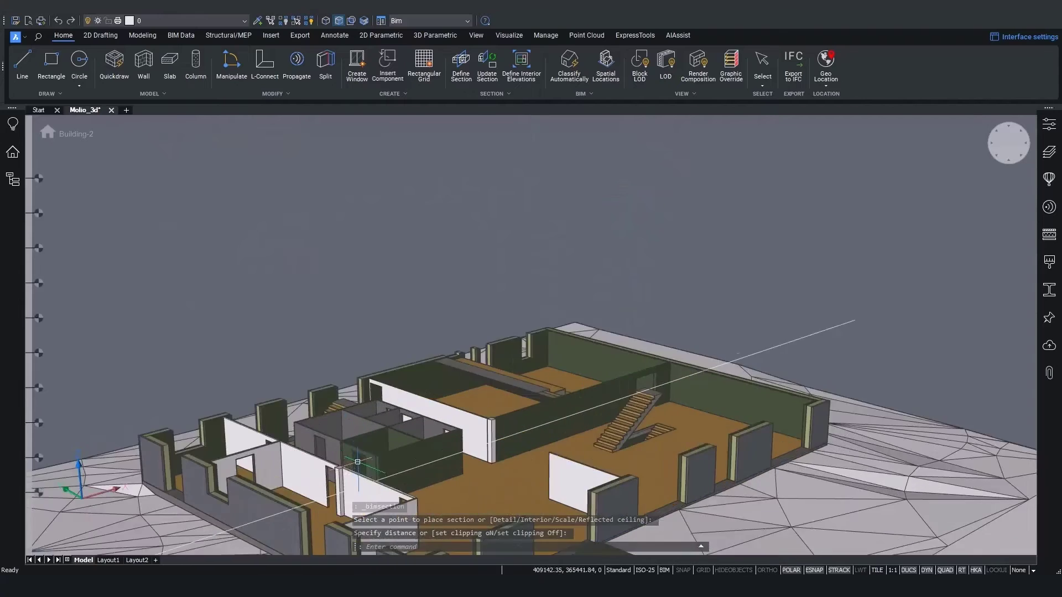
scroll(358, 462, down, 5)
middle_drag(470, 420, 444, 442)
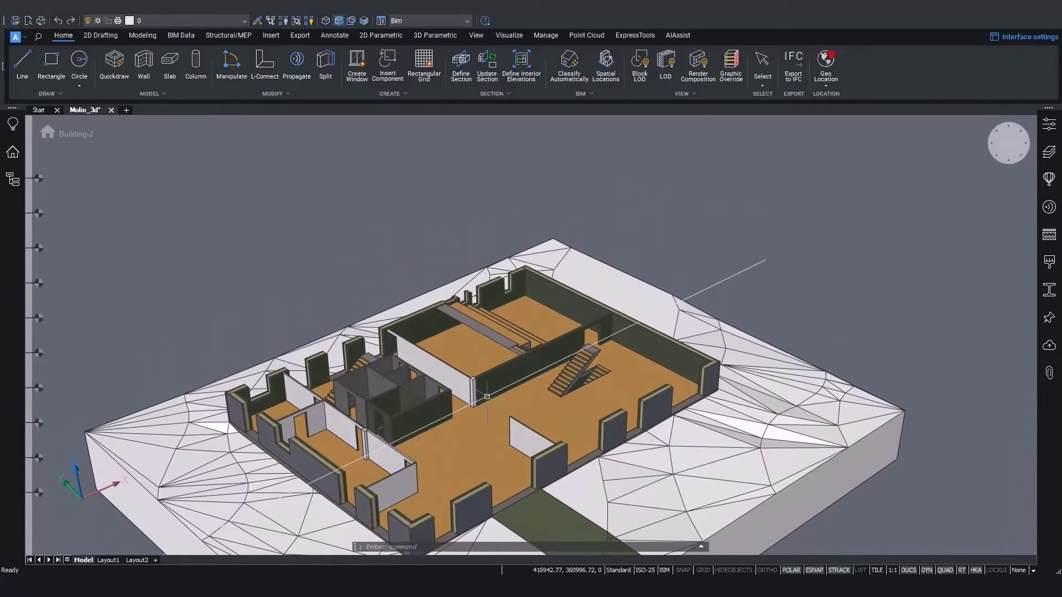
double_click(738, 285)
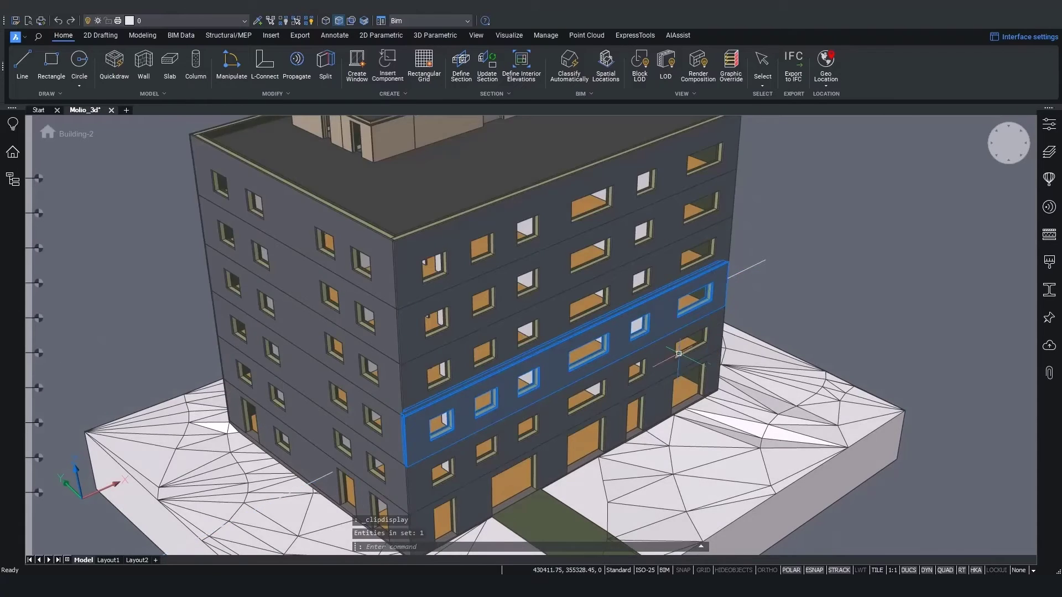
scroll(679, 354, down, 3)
mouse_move(627, 384)
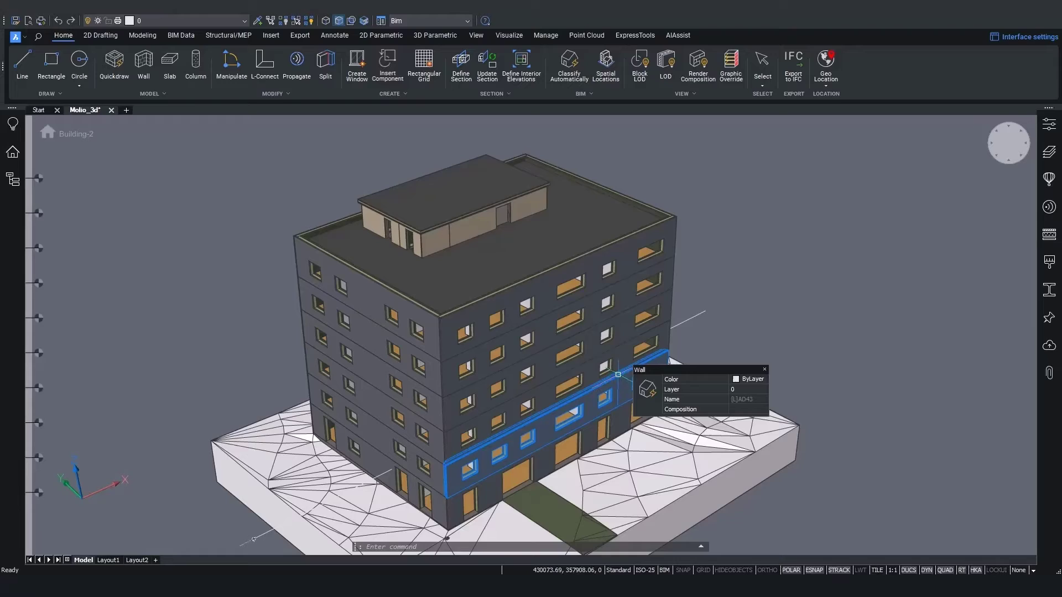
Window-select the entire imported building and delete it.
key(Escape)
shift+middle_drag(538, 467, 589, 475)
mouse_move(570, 457)
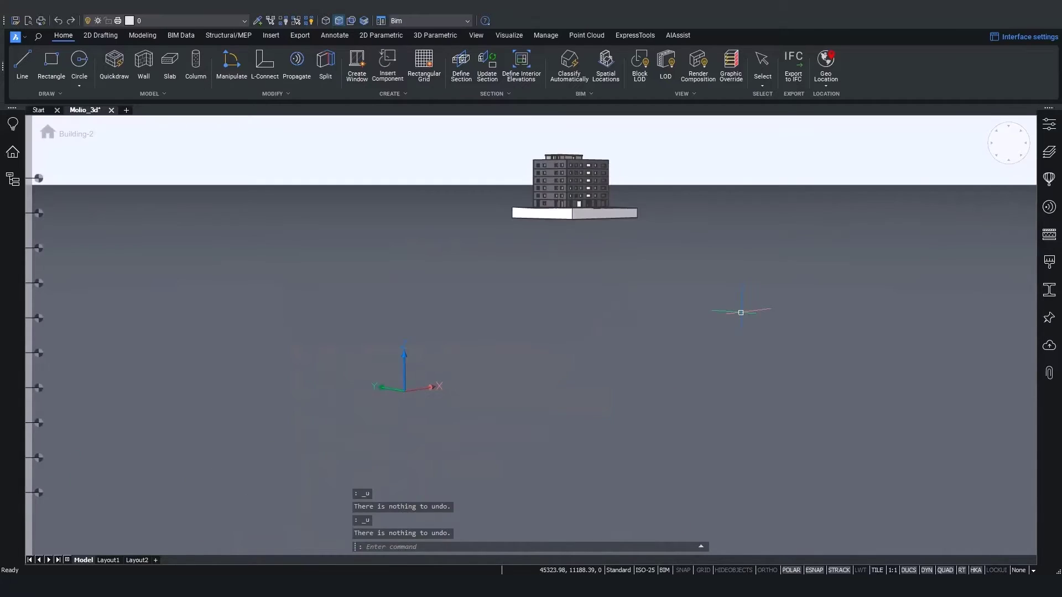
click(766, 309)
click(440, 140)
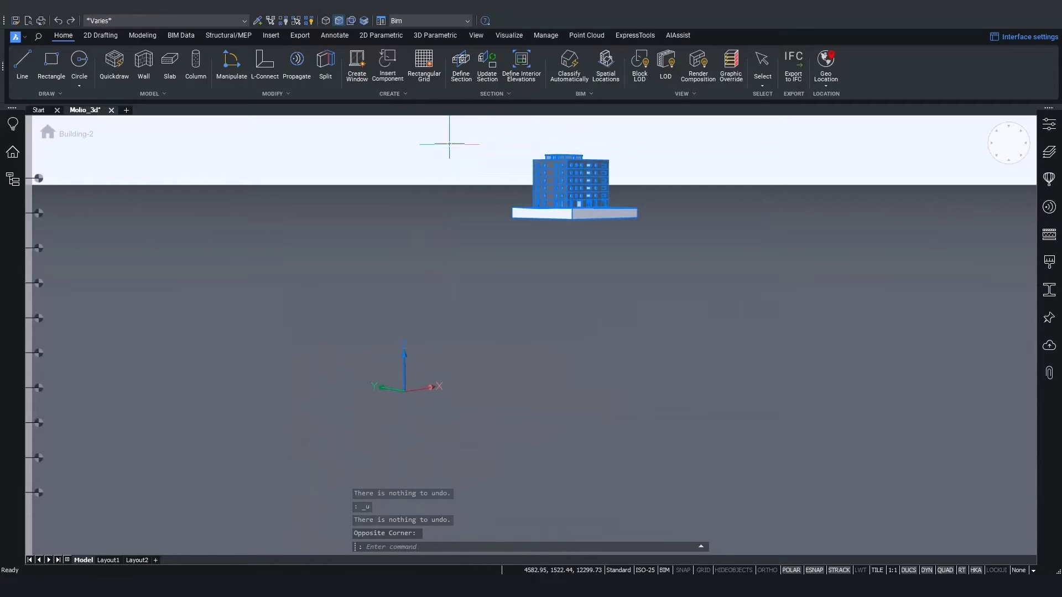
key(Delete)
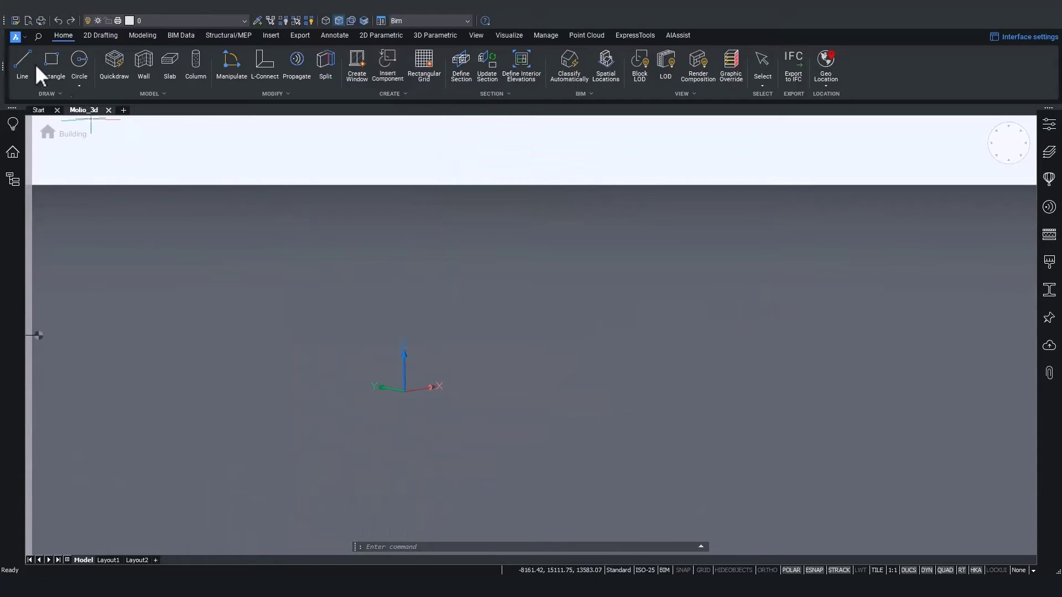
Start importing Molio_with_URIs_location.ifc again from the application menu.
click(22, 39)
mouse_move(77, 270)
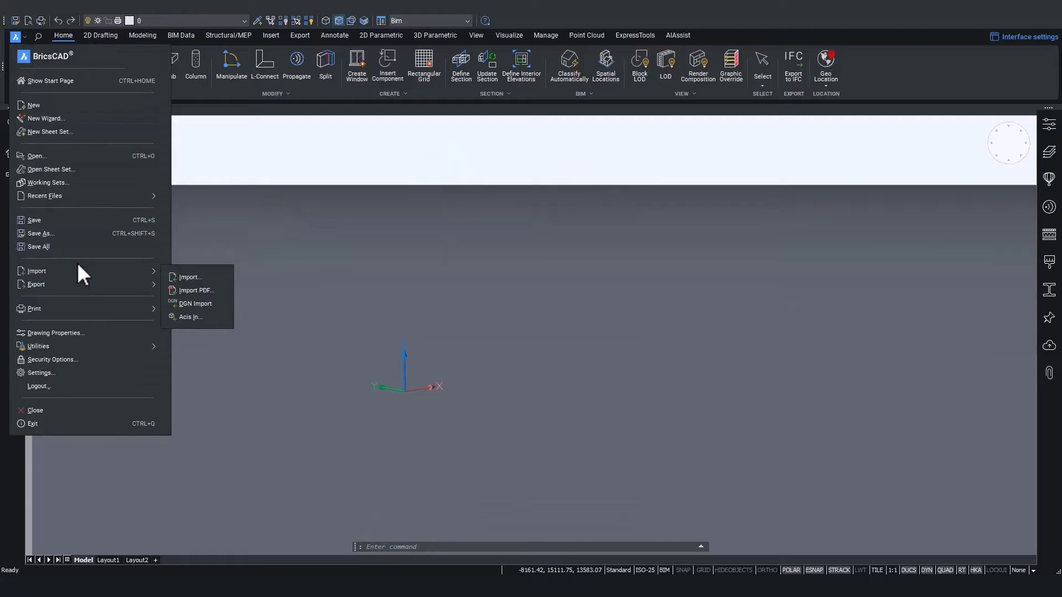
click(187, 277)
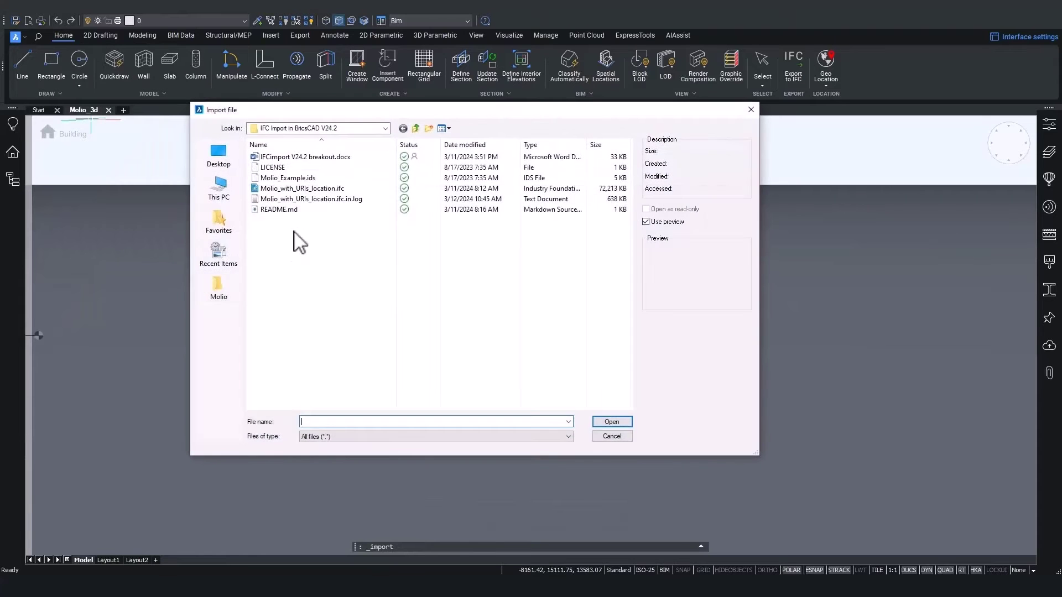
double_click(292, 191)
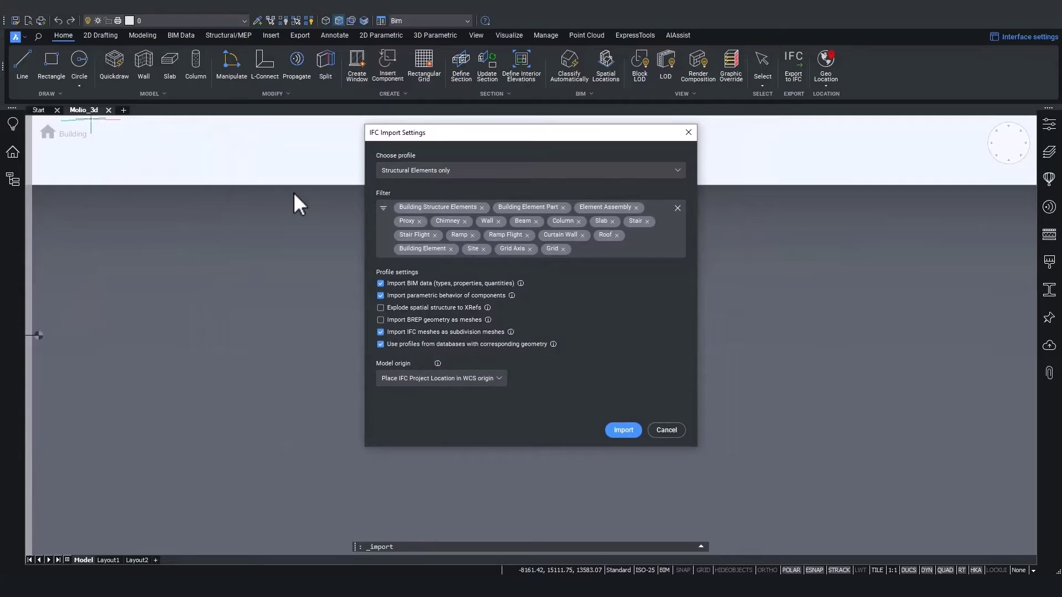
Choose the Default import profile and open its element type filter tree.
click(442, 169)
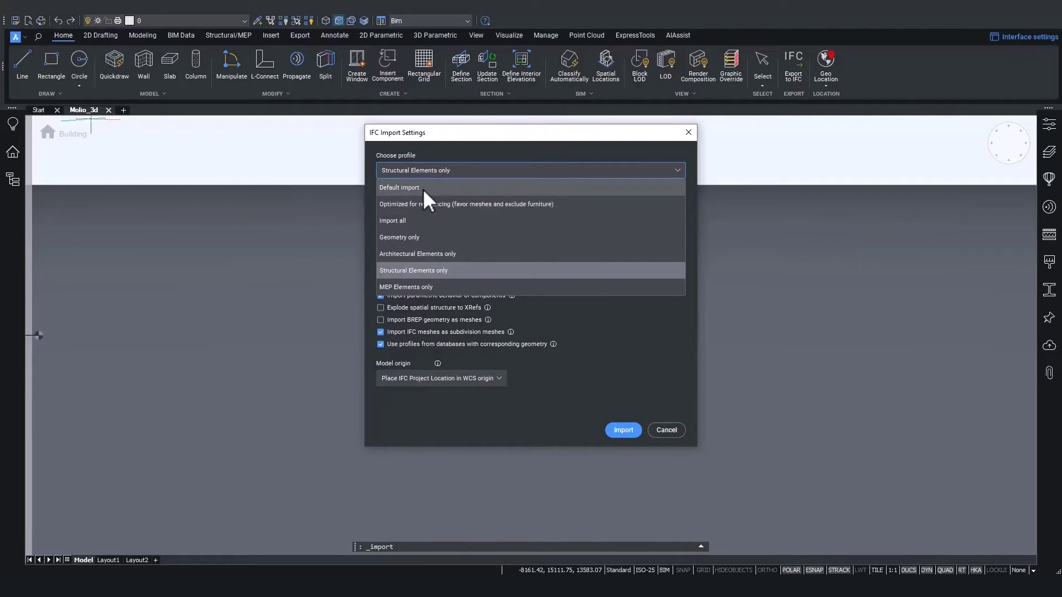
click(423, 188)
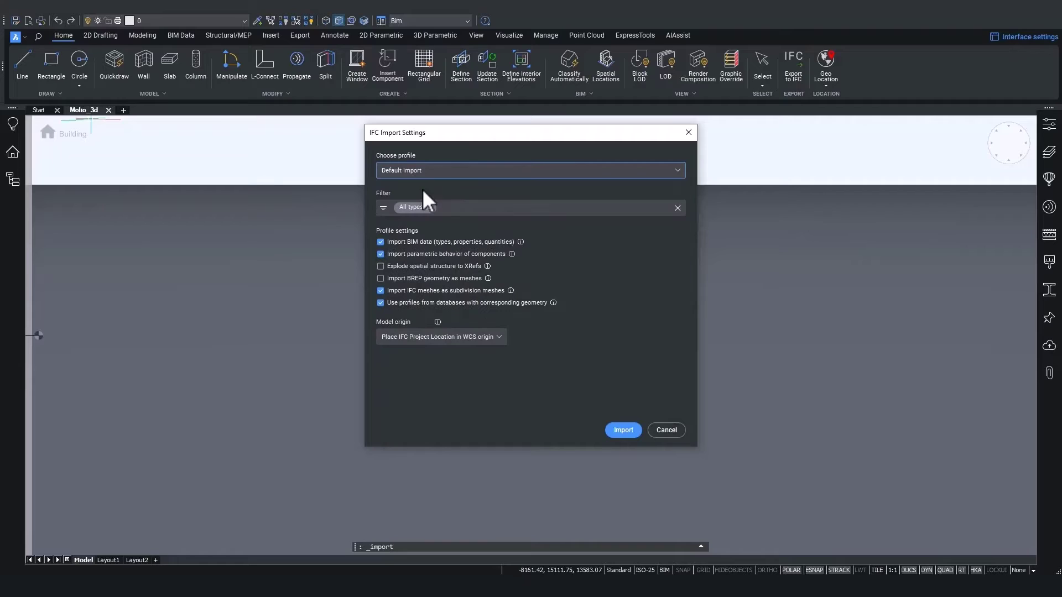
click(453, 208)
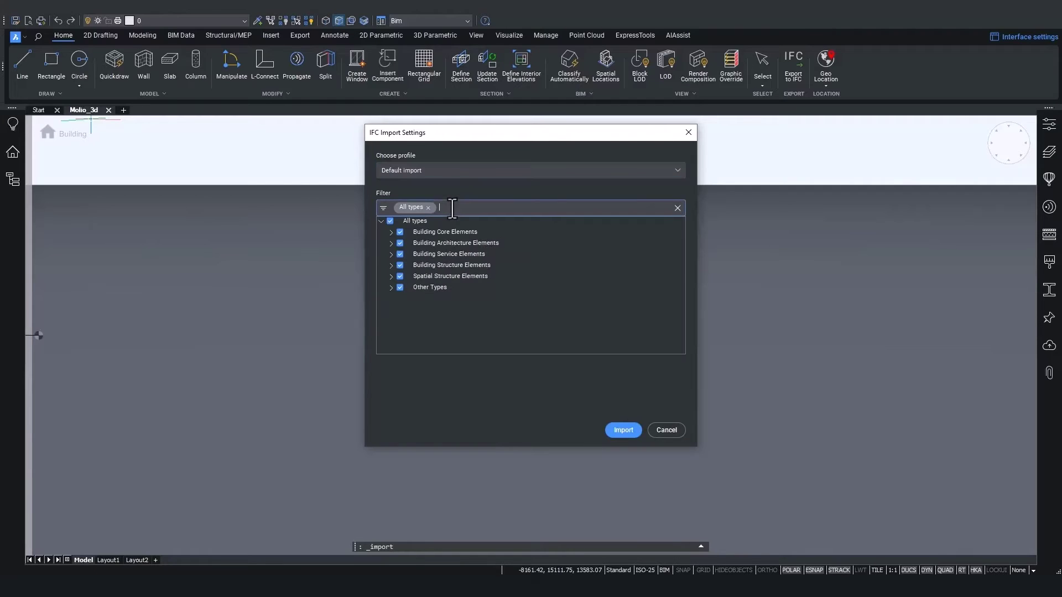
Clear all types, tick Space via a 'spa' search, then tick Spatial Structure Elements.
click(390, 221)
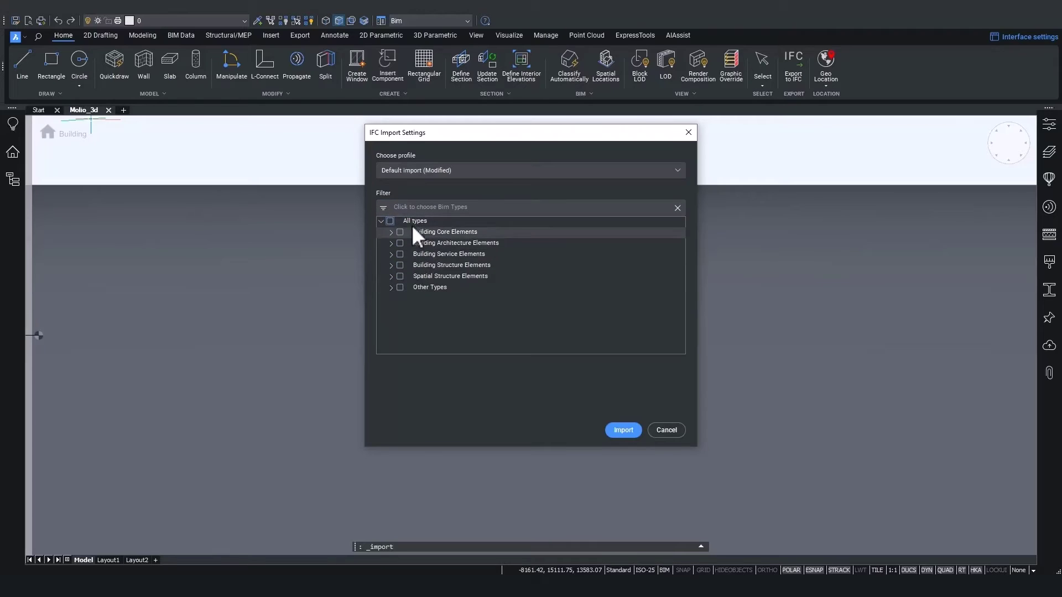
click(391, 266)
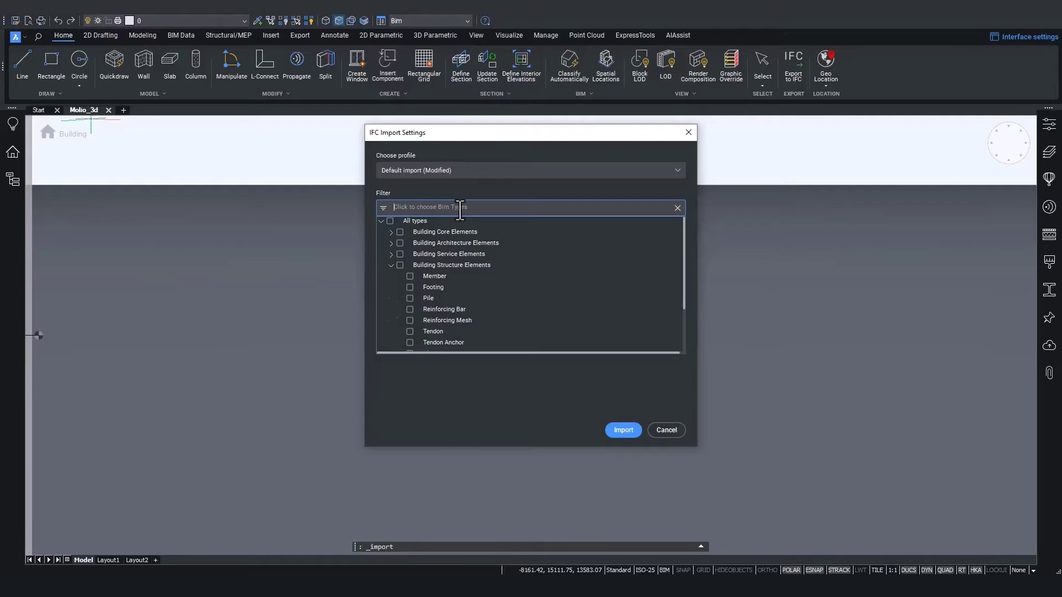
text(space)
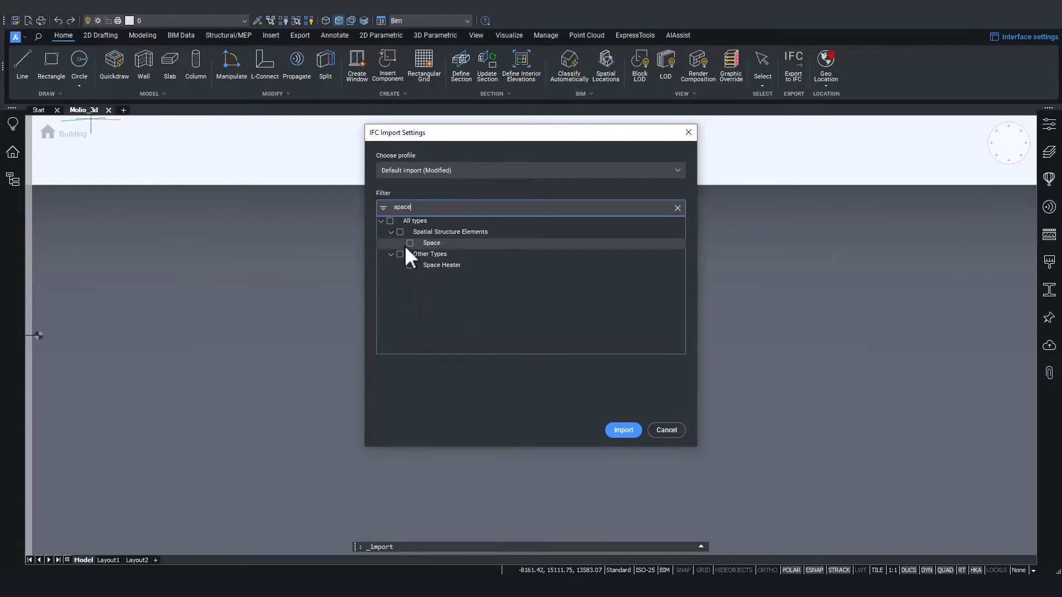
click(413, 244)
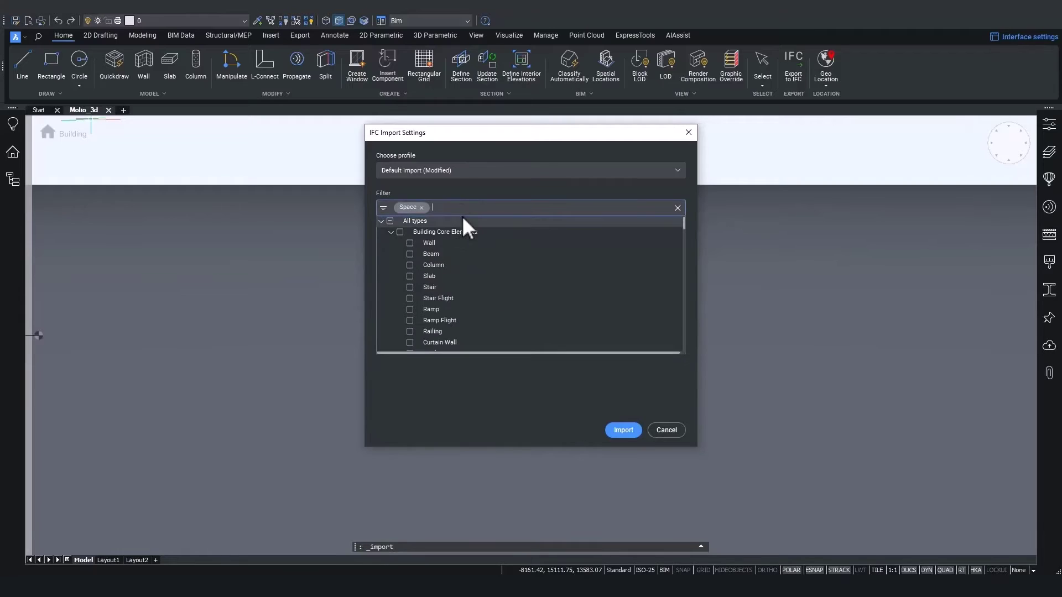
click(391, 232)
click(391, 243)
click(391, 254)
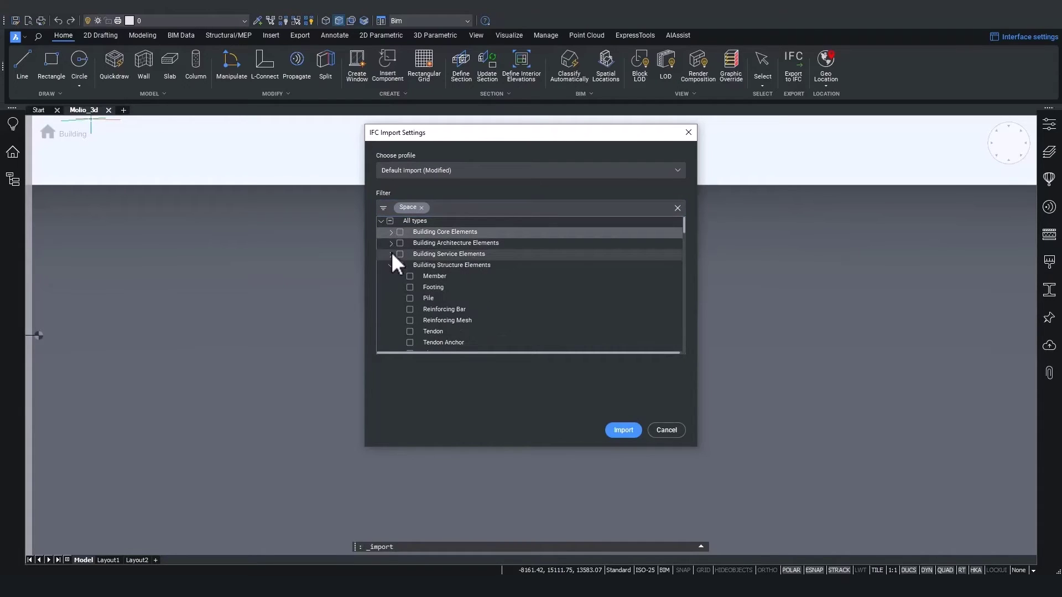
click(391, 265)
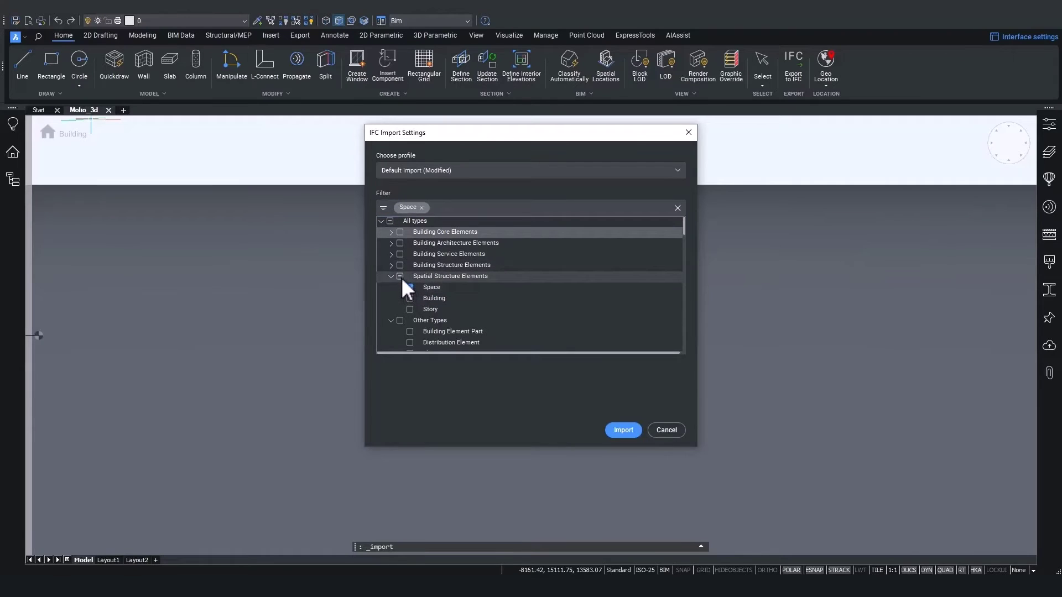
click(401, 276)
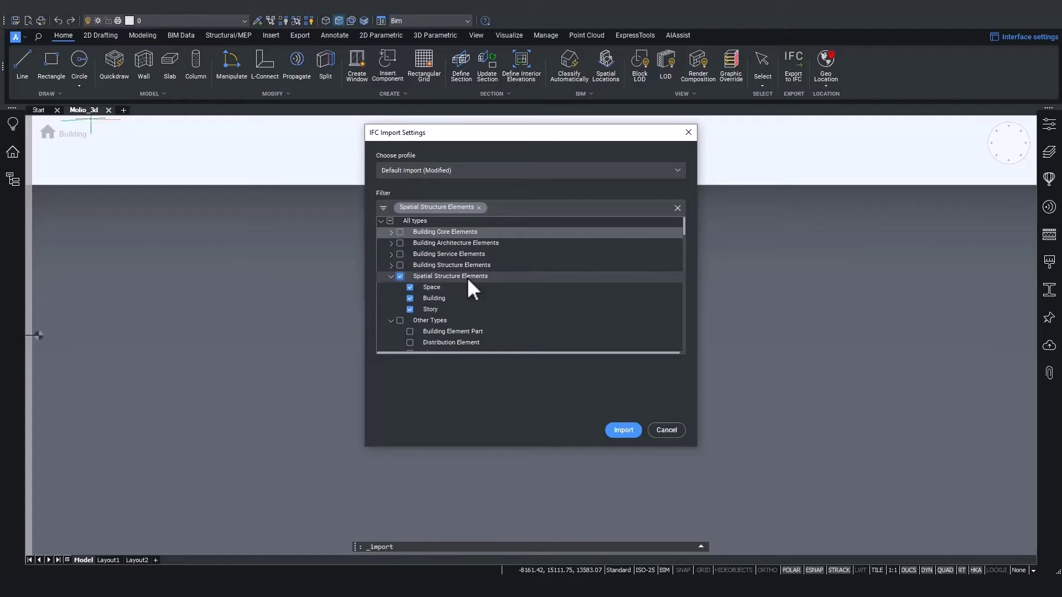
click(394, 278)
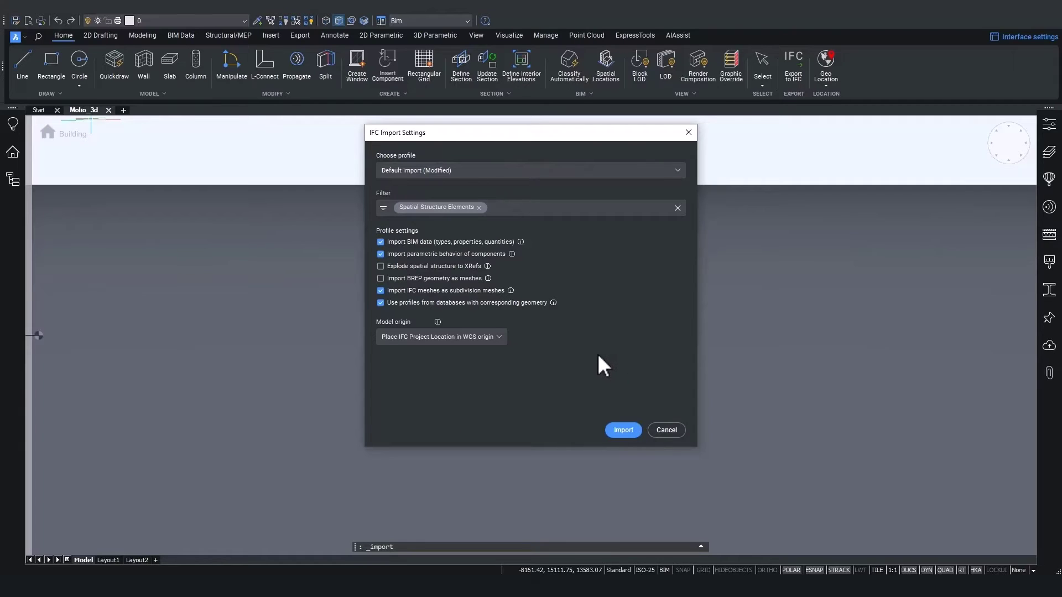
Run the IFC import with the Default import (Modified) profile left unchanged.
click(471, 171)
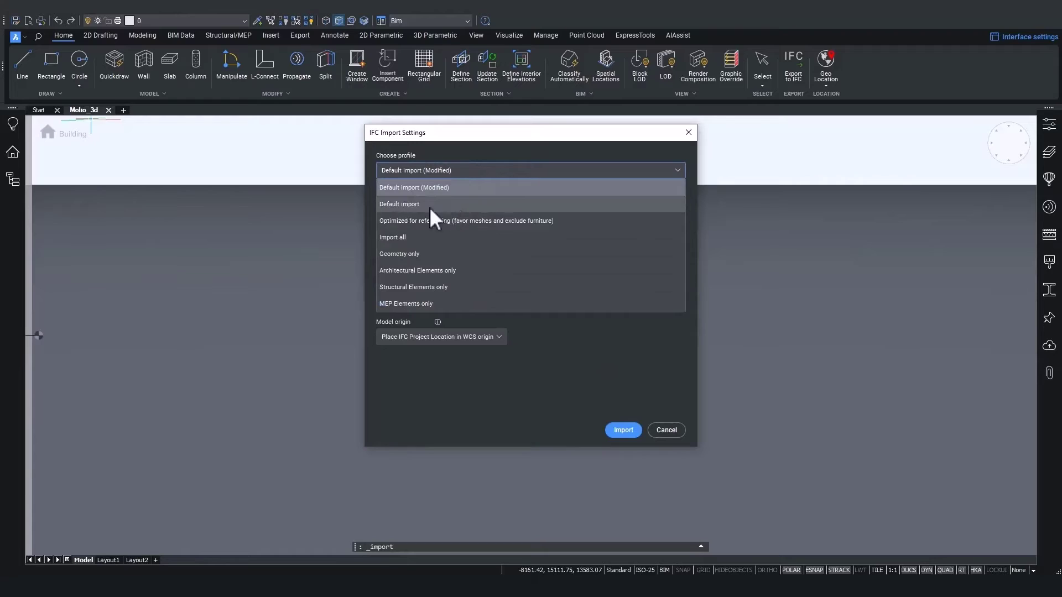
click(460, 410)
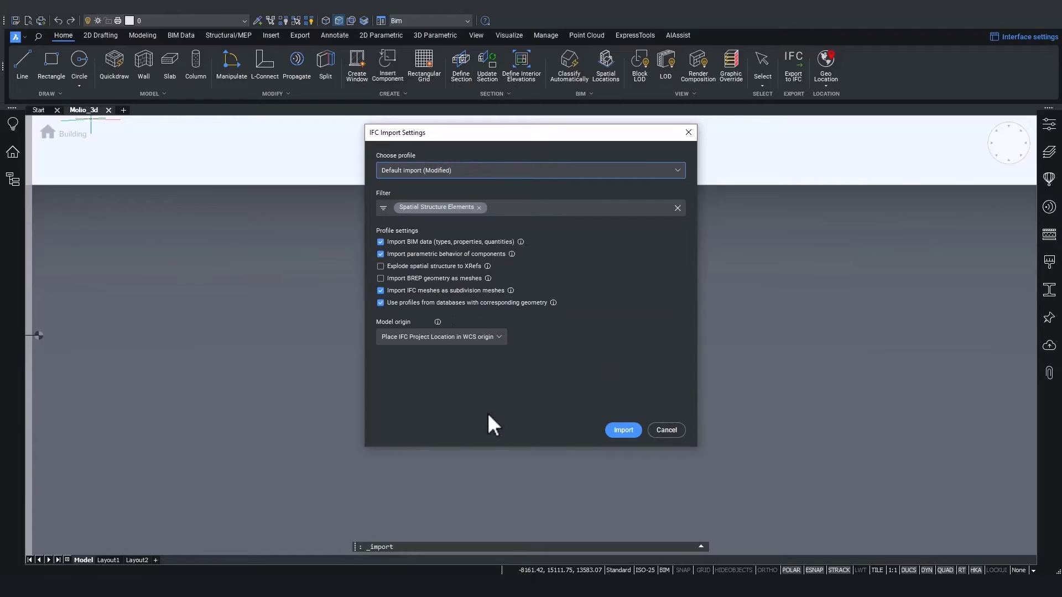
click(623, 430)
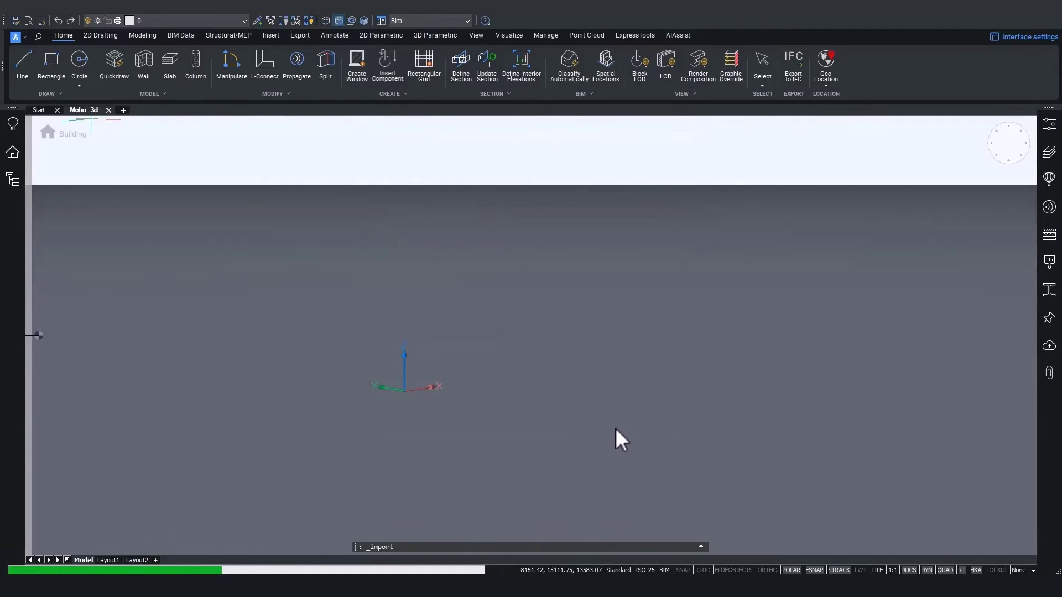
middle_drag(581, 415, 518, 556)
scroll(505, 354, up, 8)
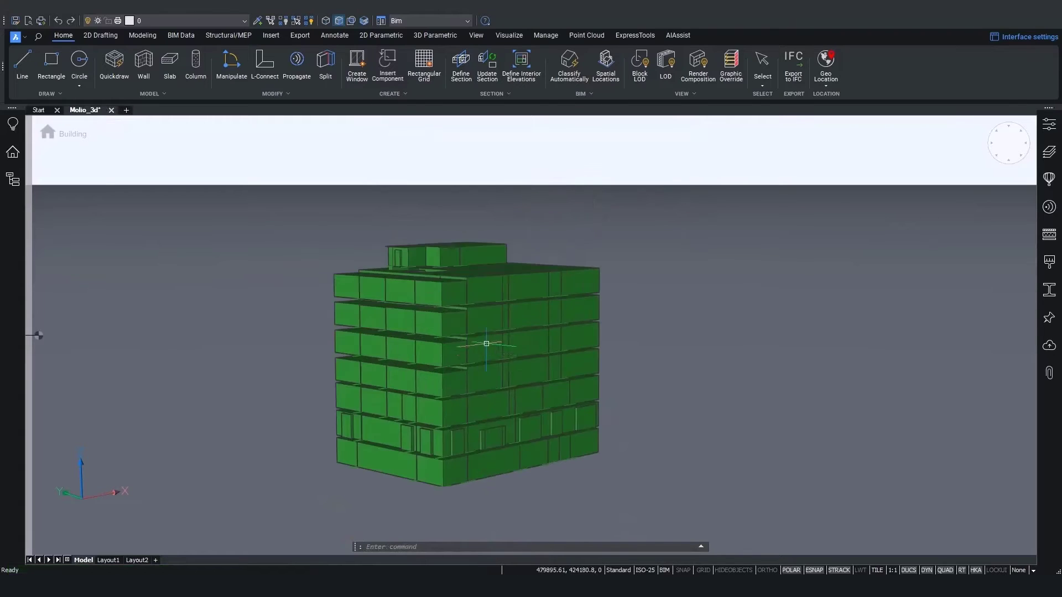
click(662, 202)
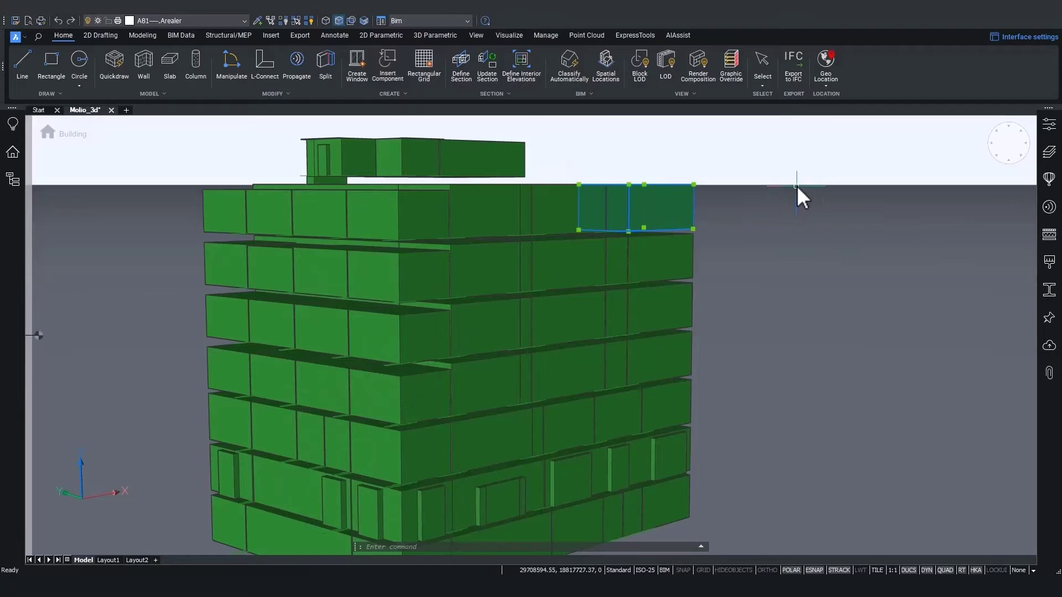
click(1051, 126)
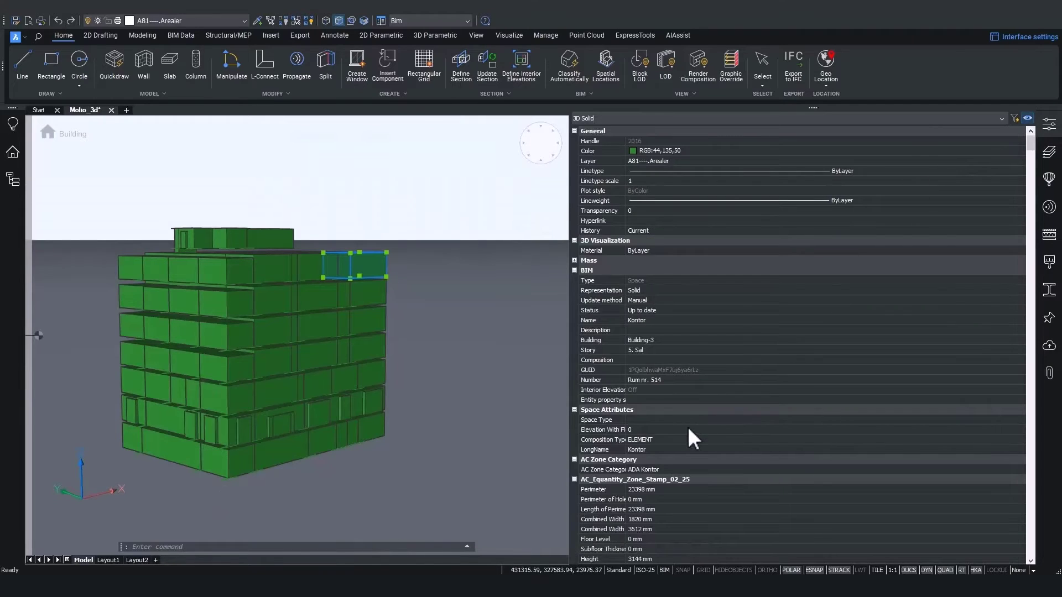
scroll(690, 437, down, 6)
scroll(676, 535, down, 20)
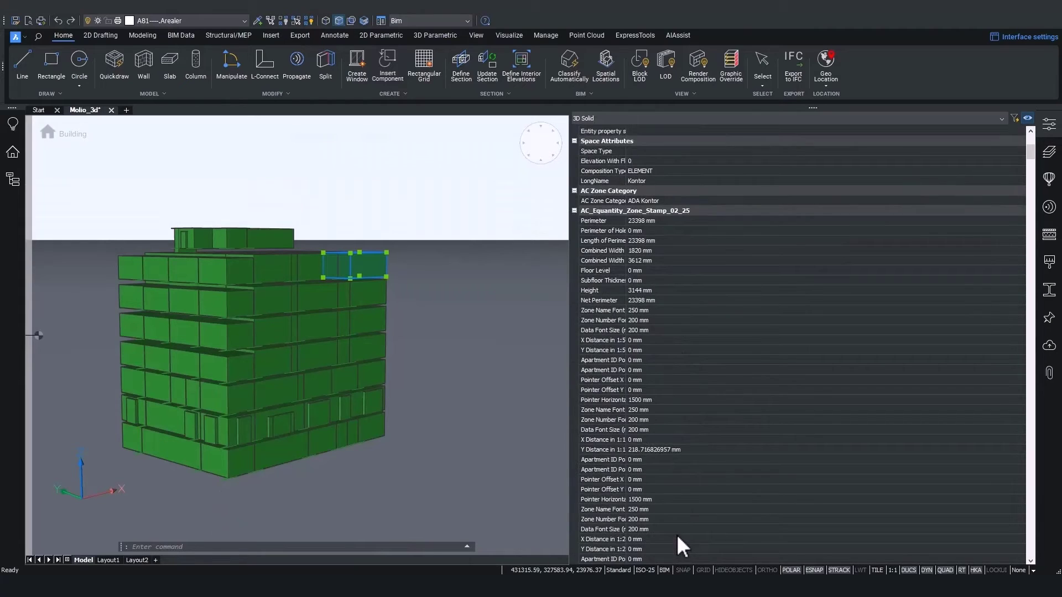
scroll(681, 547, down, 20)
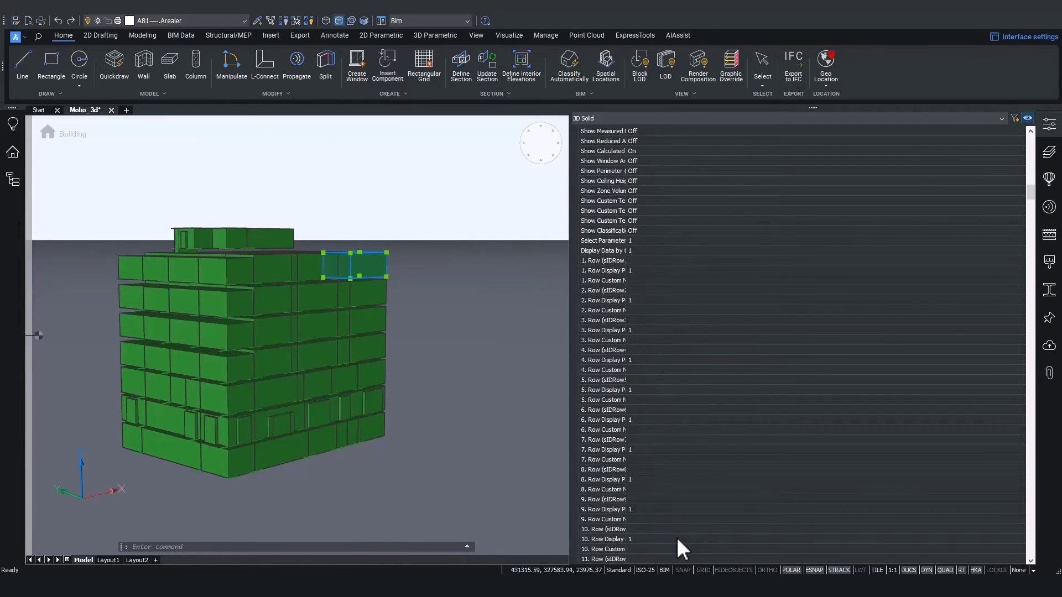
scroll(677, 538, down, 20)
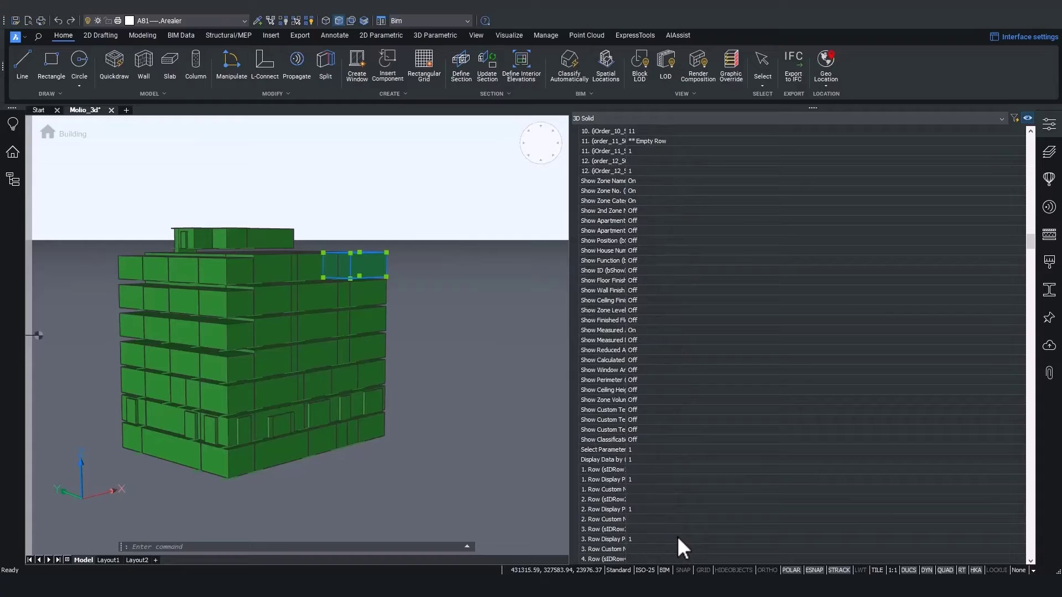
scroll(679, 538, down, 7)
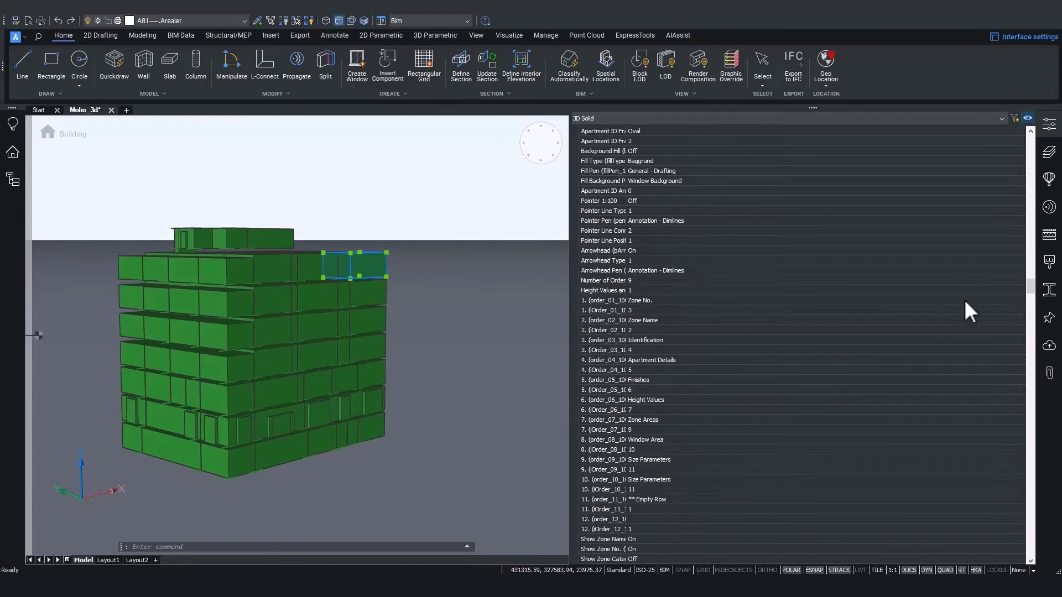
drag(1031, 284, 1030, 551)
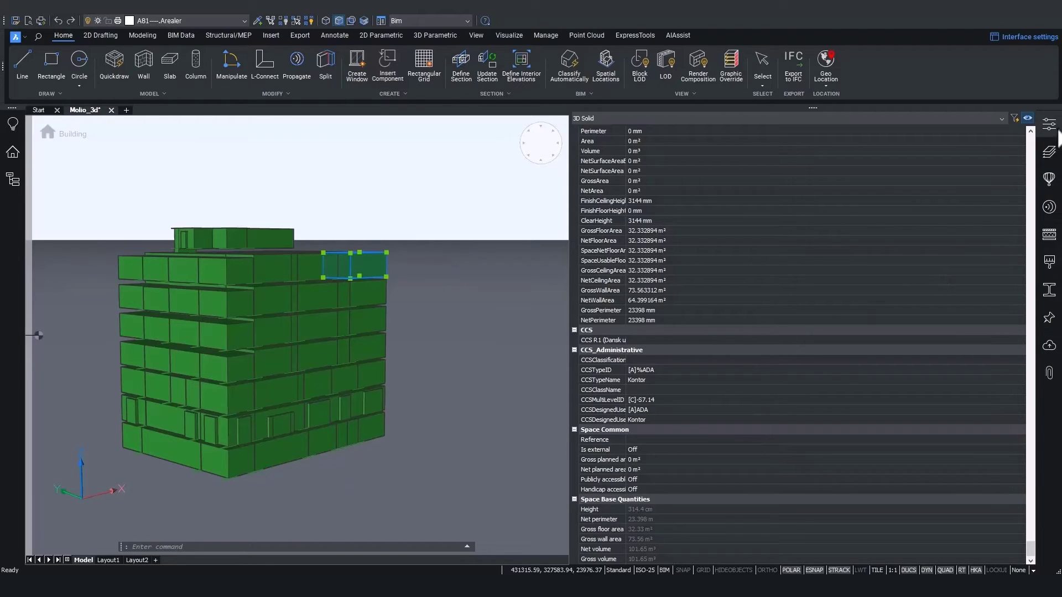
Collapse Properties and show the Molio project's files with the options for adding project files.
click(1057, 133)
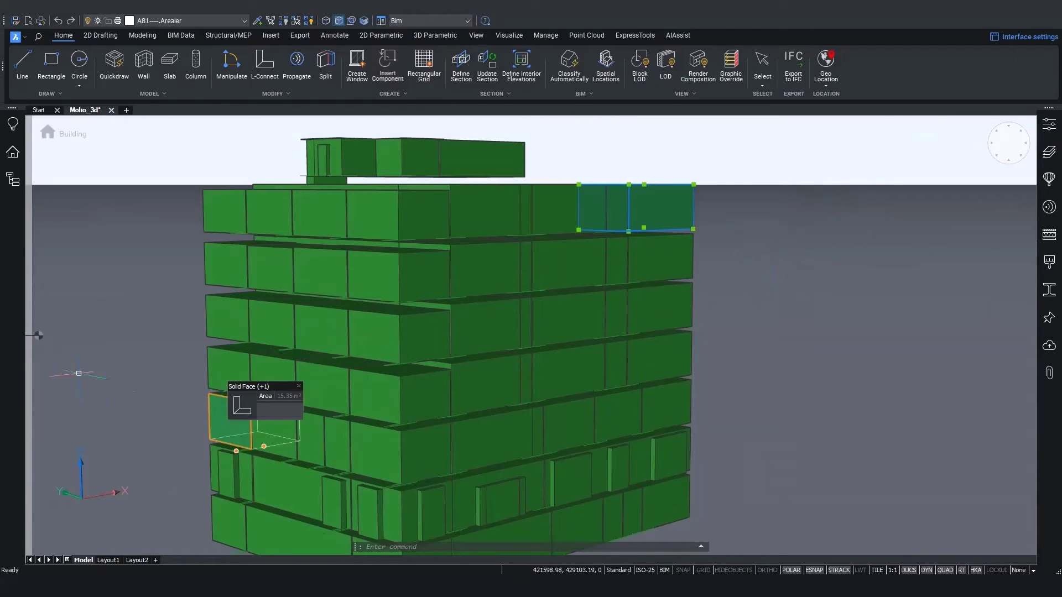
click(10, 154)
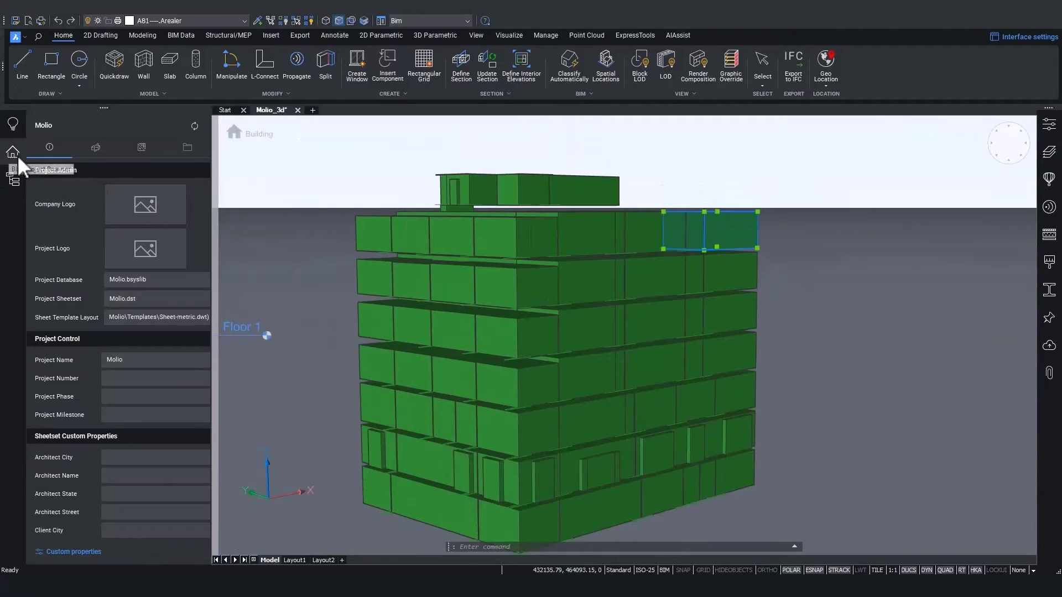
click(191, 147)
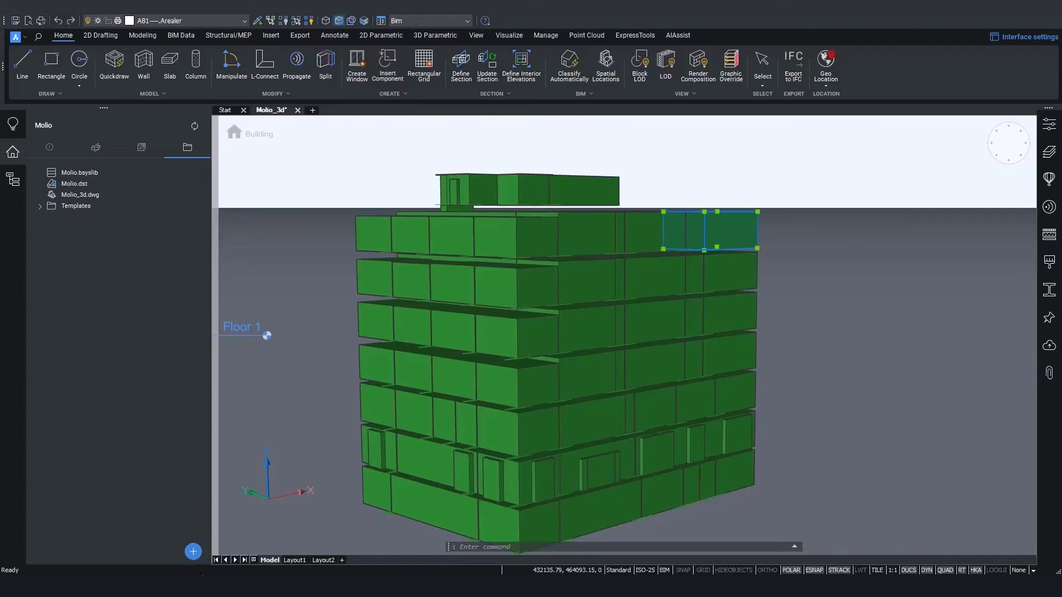
click(194, 553)
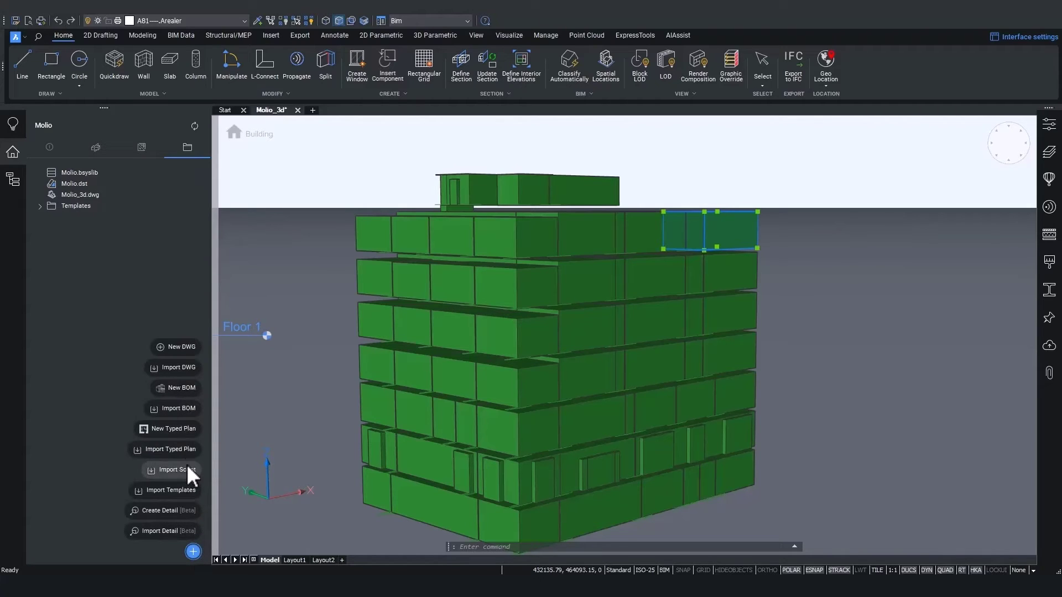
Import Spaces.bom from Desktop > IFC Import > Molio > Schedules as a BOM.
click(187, 409)
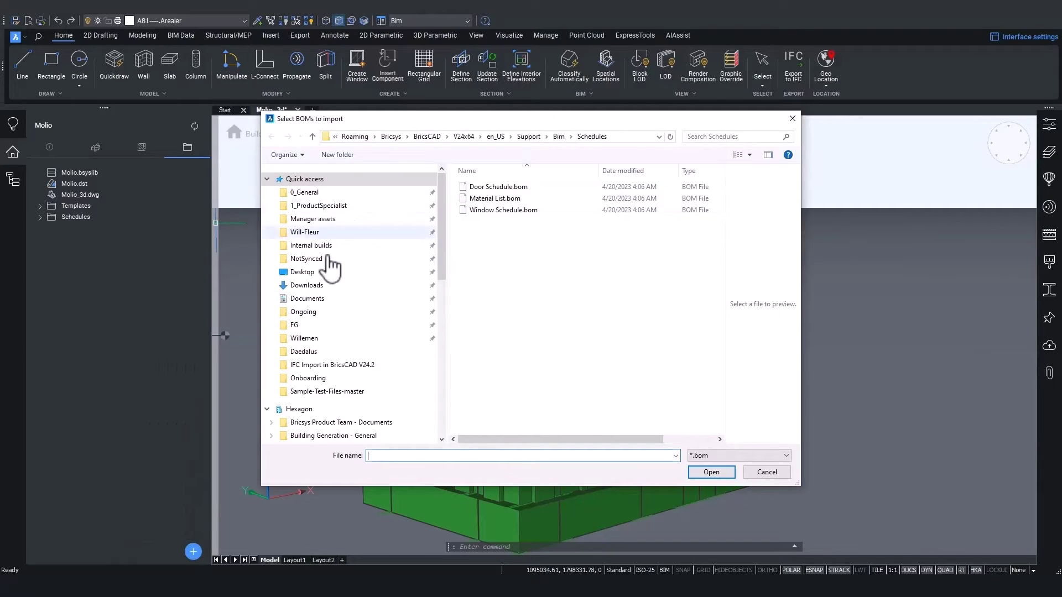
click(306, 272)
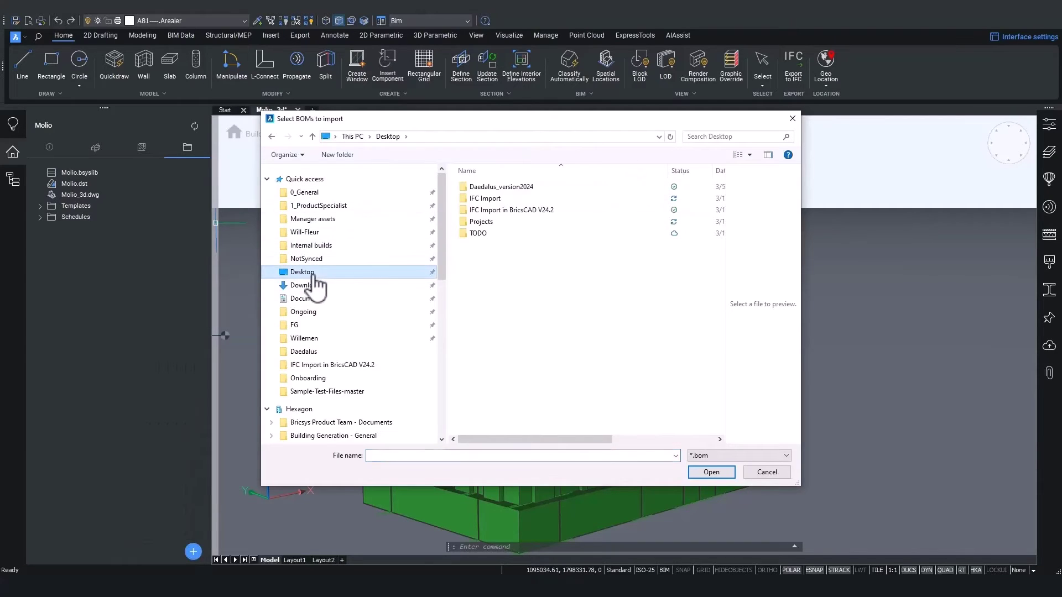
double_click(523, 200)
double_click(482, 188)
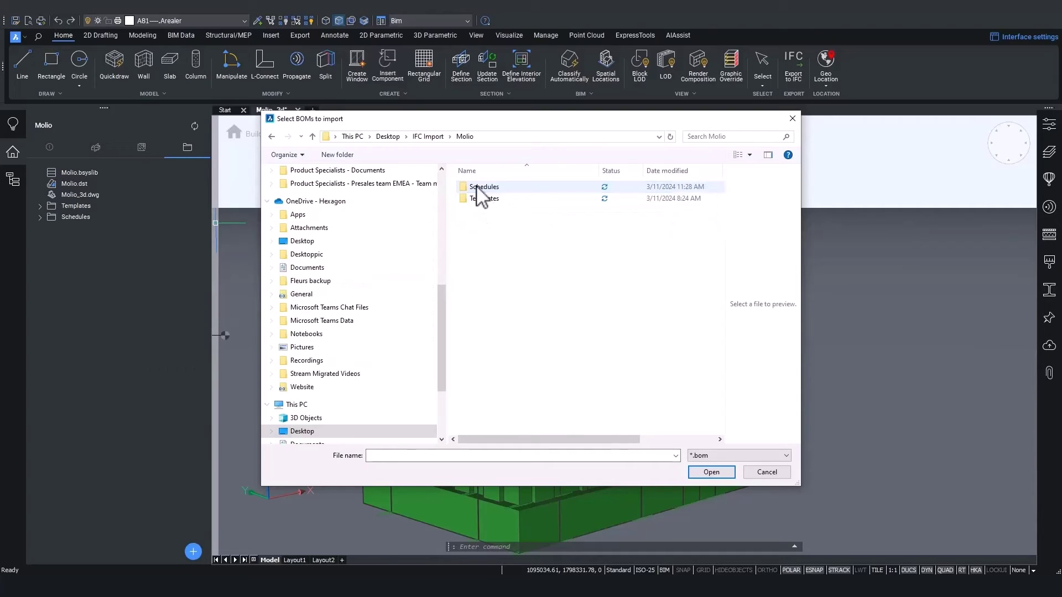
double_click(479, 188)
click(490, 188)
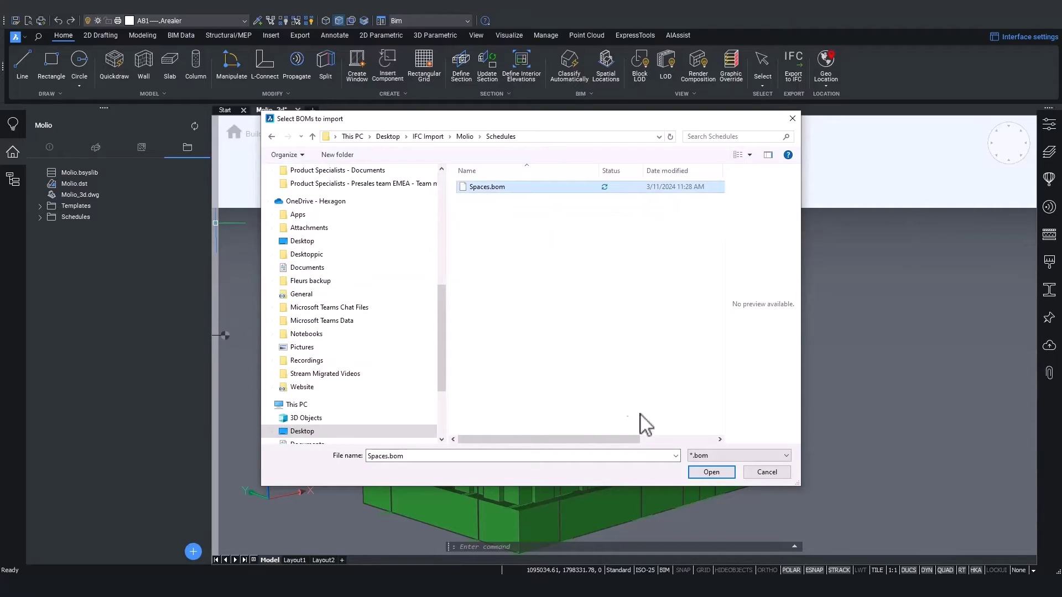
click(702, 475)
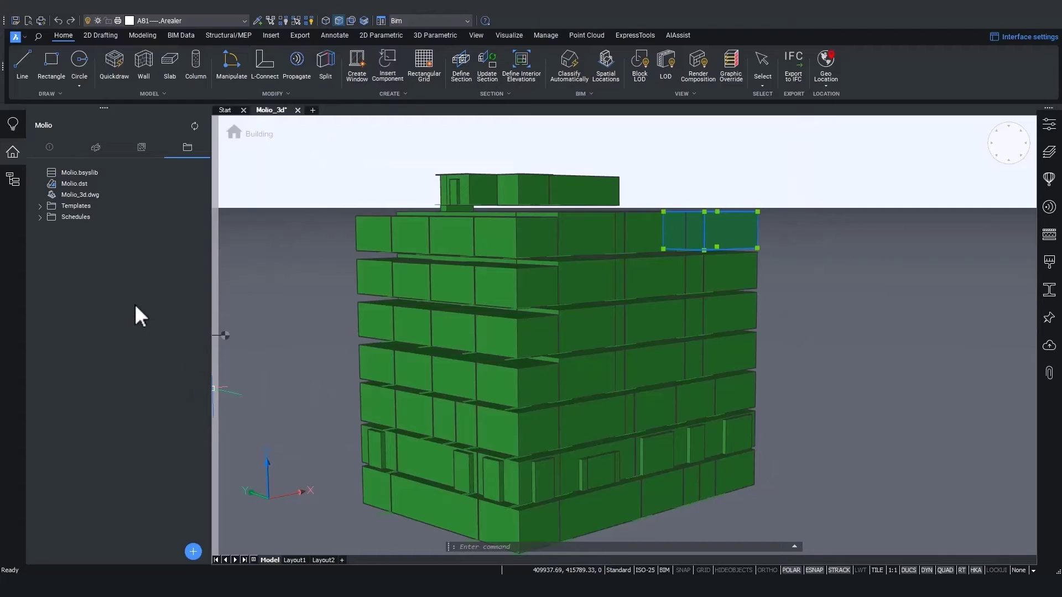
Expand Schedules and open Spaces.bom in the BOM Manager.
click(40, 218)
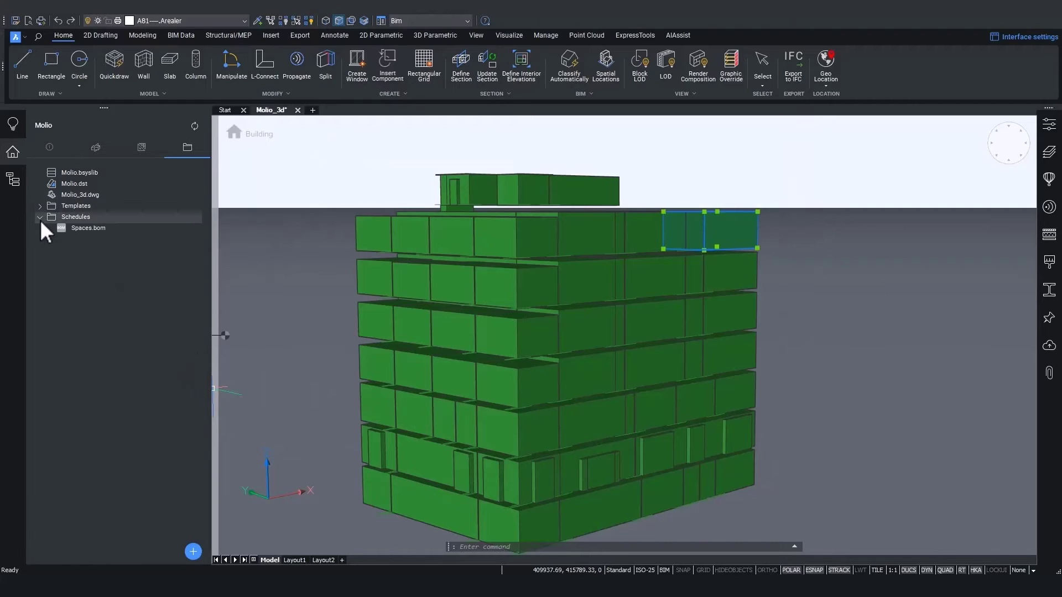
double_click(94, 227)
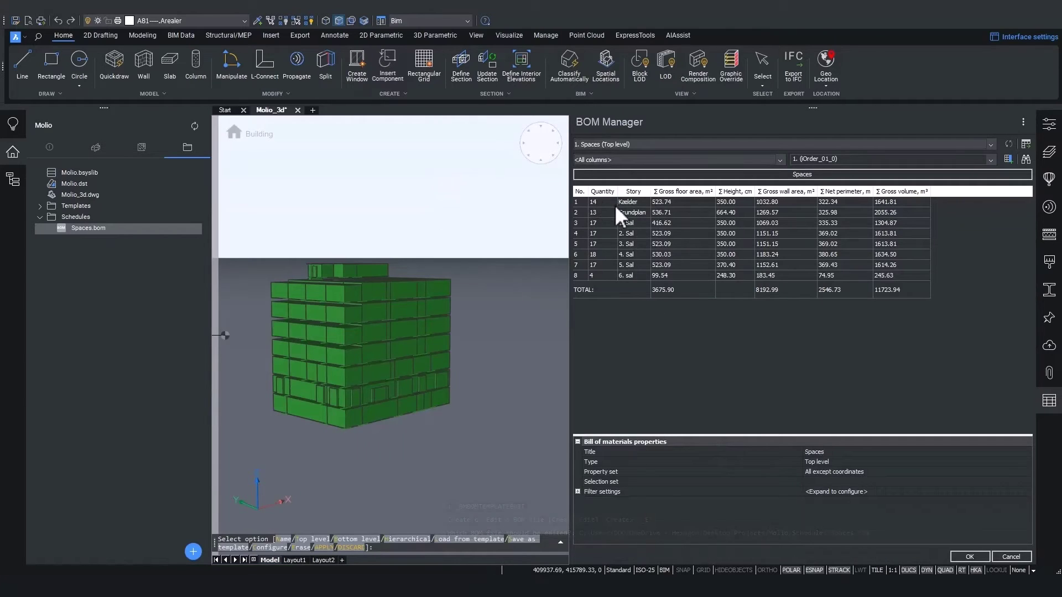
Review the Kælder floor area, height, TOTAL row, wall area and perimeter columns, then close the schedule.
click(634, 204)
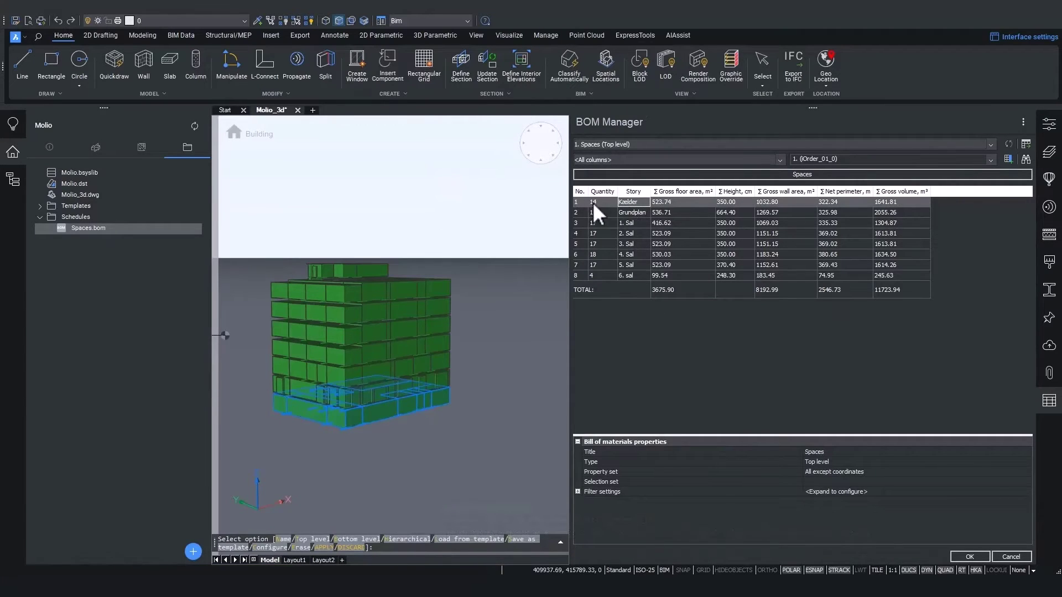
click(676, 202)
click(688, 192)
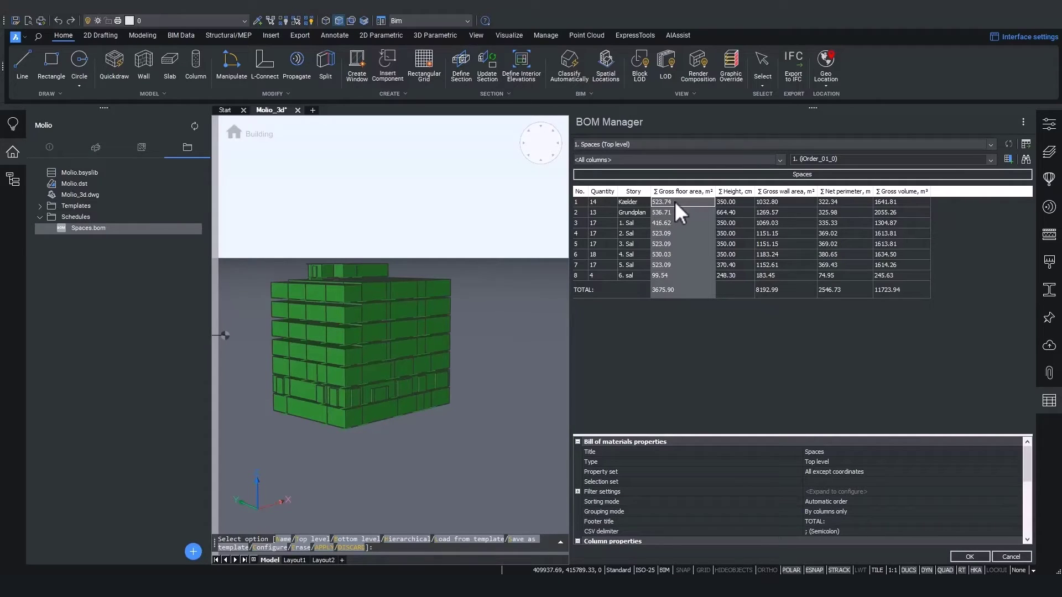
click(636, 204)
click(735, 201)
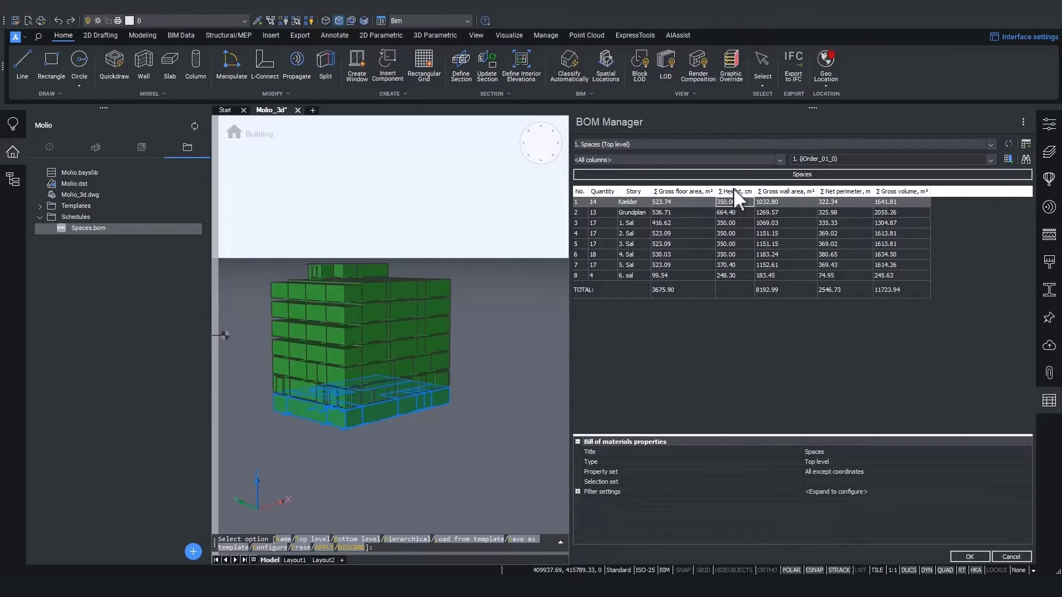
click(733, 190)
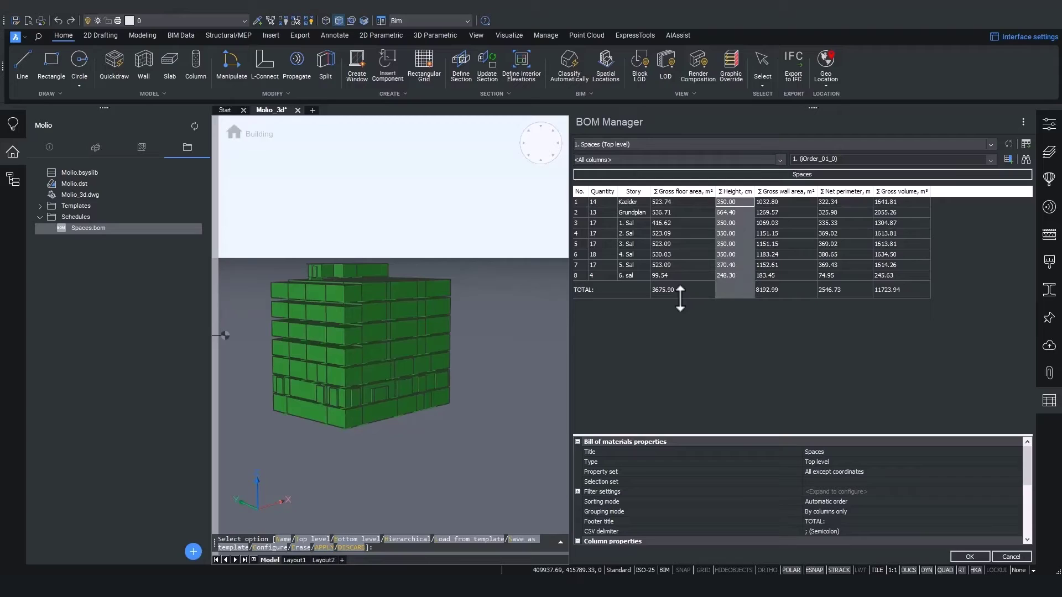
click(659, 292)
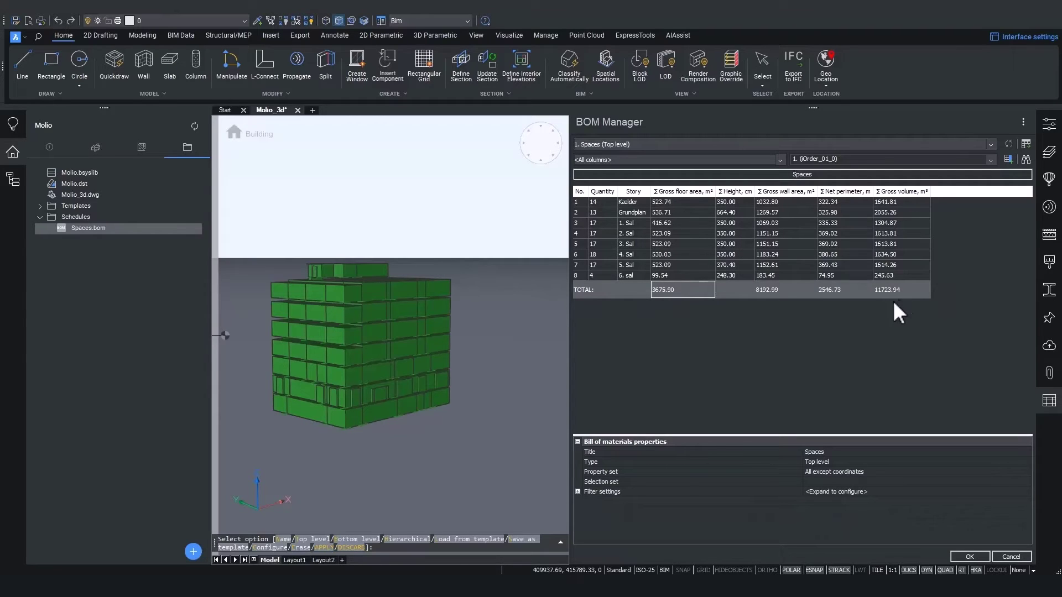
click(785, 192)
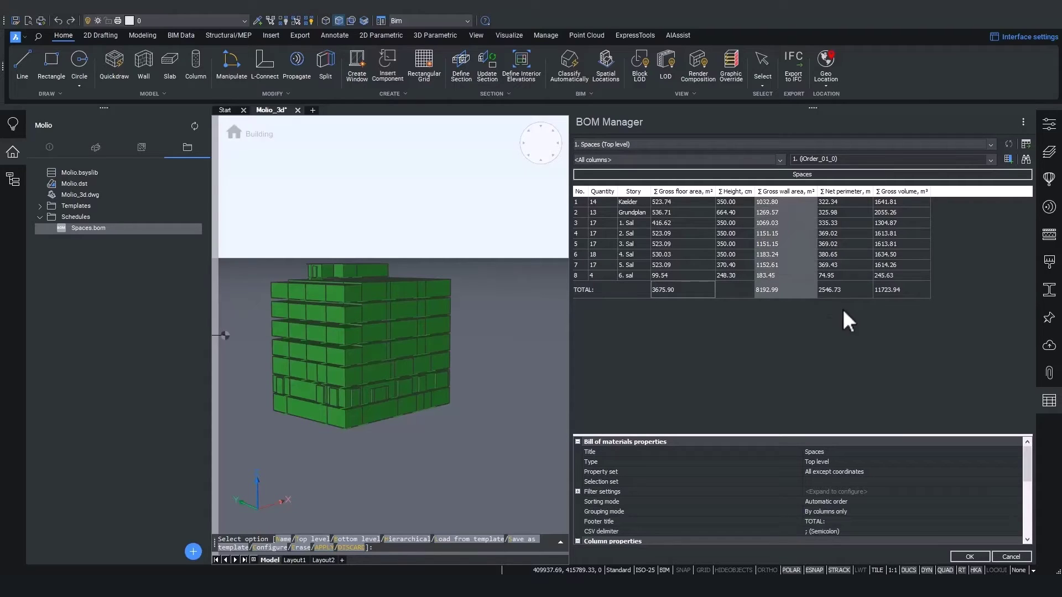
click(863, 191)
key(Escape)
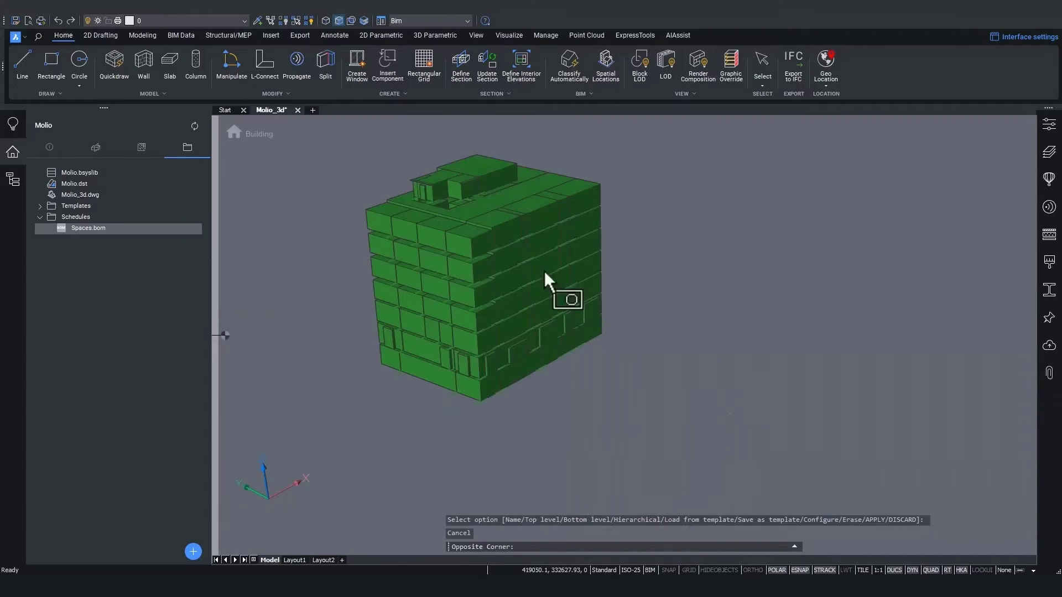
Window-select and erase the whole building, then start a file Import.
click(732, 414)
click(307, 128)
key(Delete)
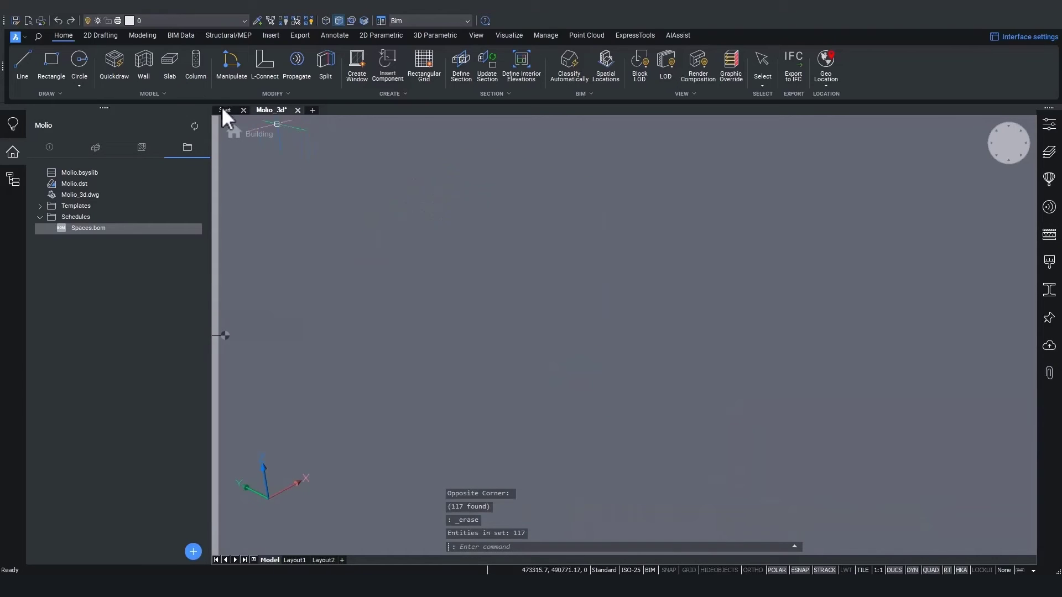
click(25, 37)
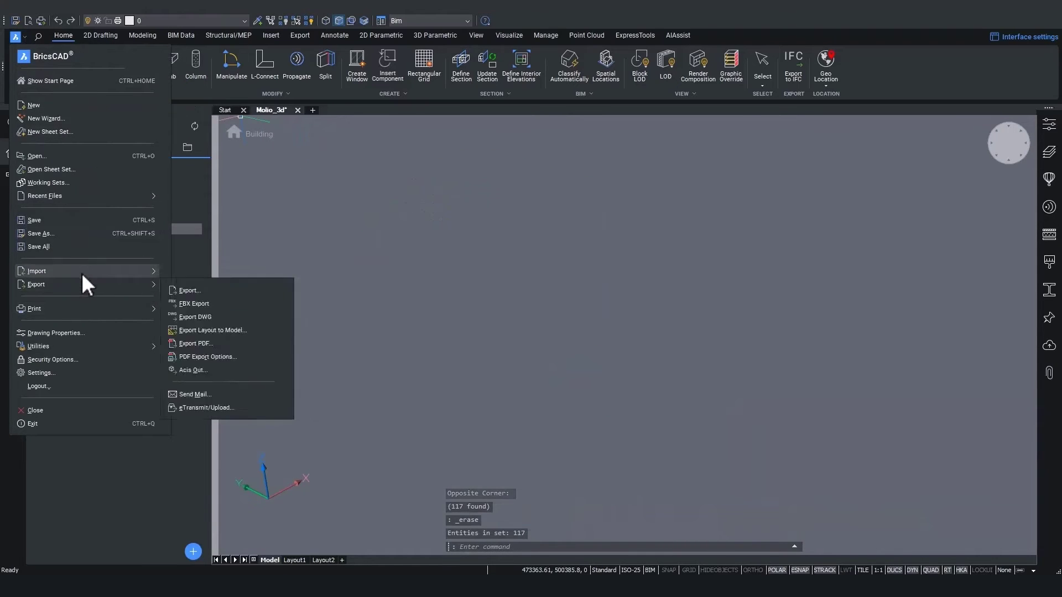
key(Escape)
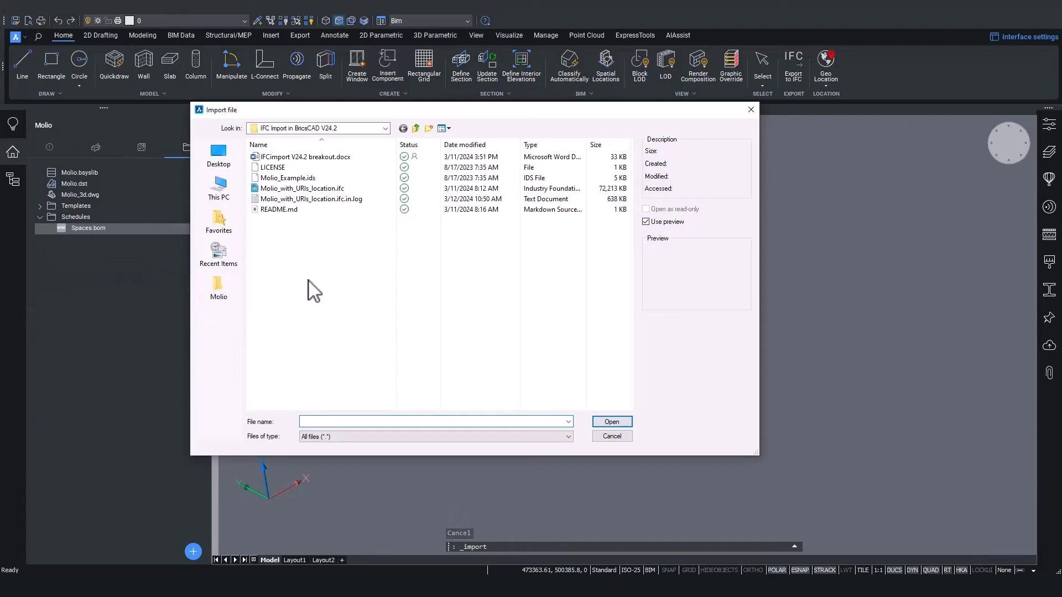
Open Molio_with_URIs_location.ifc for import and choose the Import all profile.
click(328, 189)
double_click(329, 189)
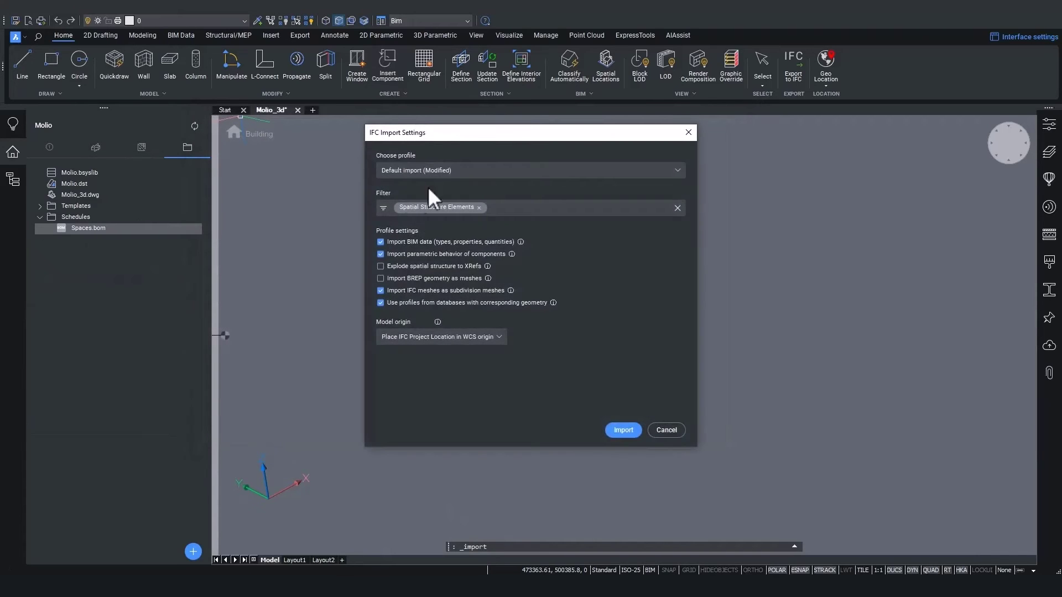
click(450, 170)
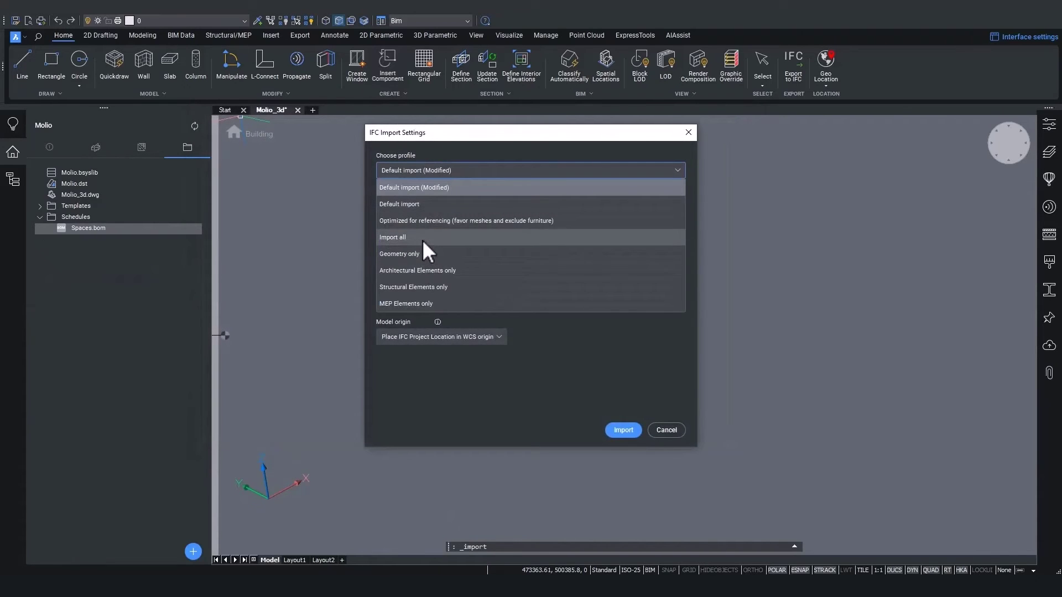
click(422, 239)
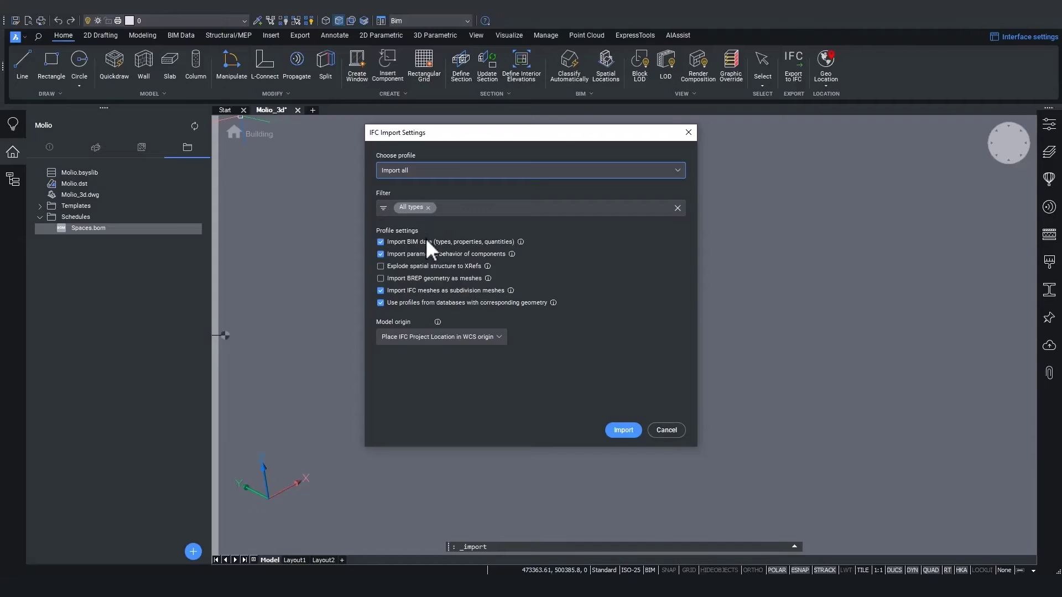
Uncheck Space under Spatial Structure Elements in the import type filter.
click(464, 208)
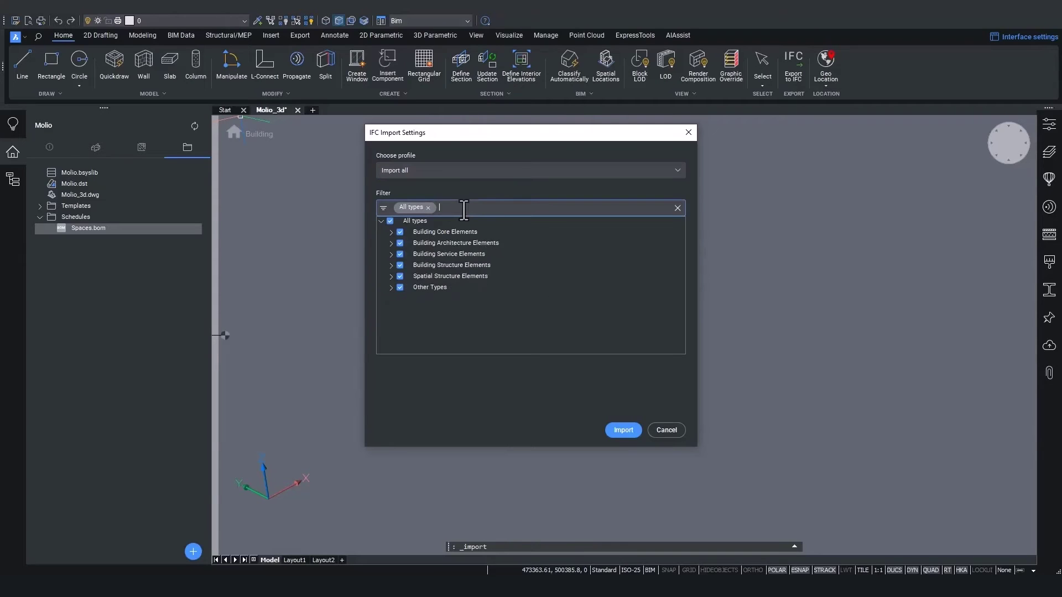
click(391, 276)
click(410, 287)
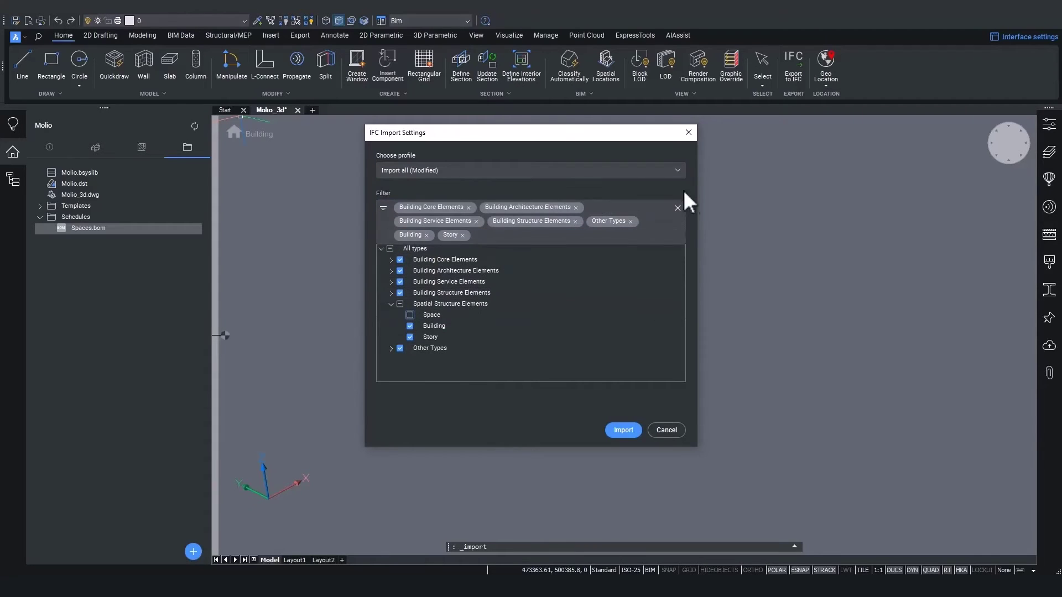
click(596, 406)
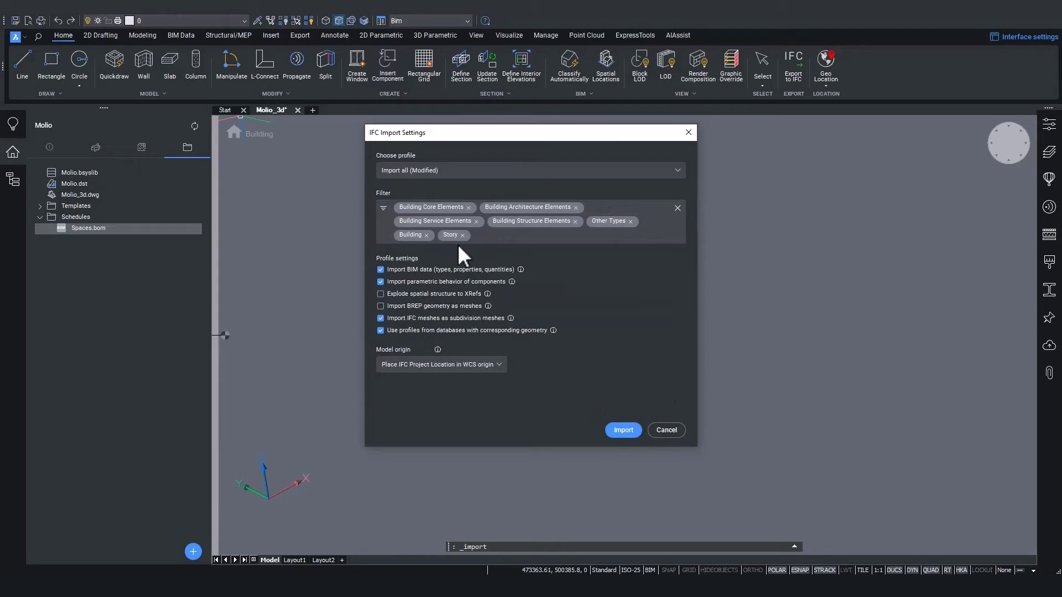
mouse_move(520, 269)
Tick 'Explode spatial structure to XRefs' in the IFC Import Settings.
click(462, 293)
Untick 'Explode spatial structure to XRefs', leaving BREP meshes off and database profiles on.
click(461, 294)
click(460, 307)
click(460, 307)
click(455, 333)
click(455, 334)
Try Site Location and Project Location as the model origin, then reopen the origin choices.
click(425, 367)
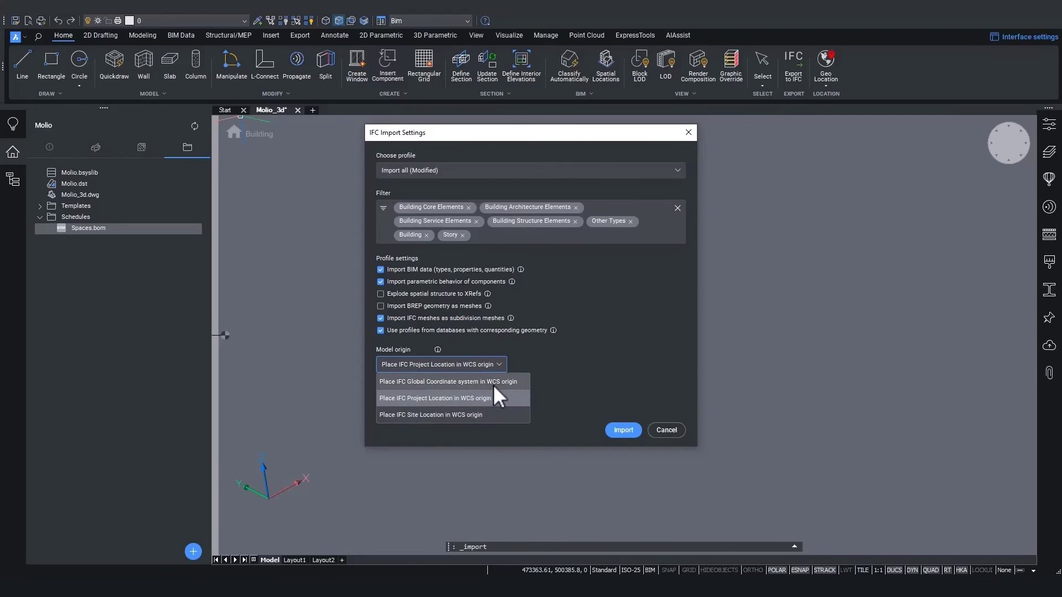
click(484, 420)
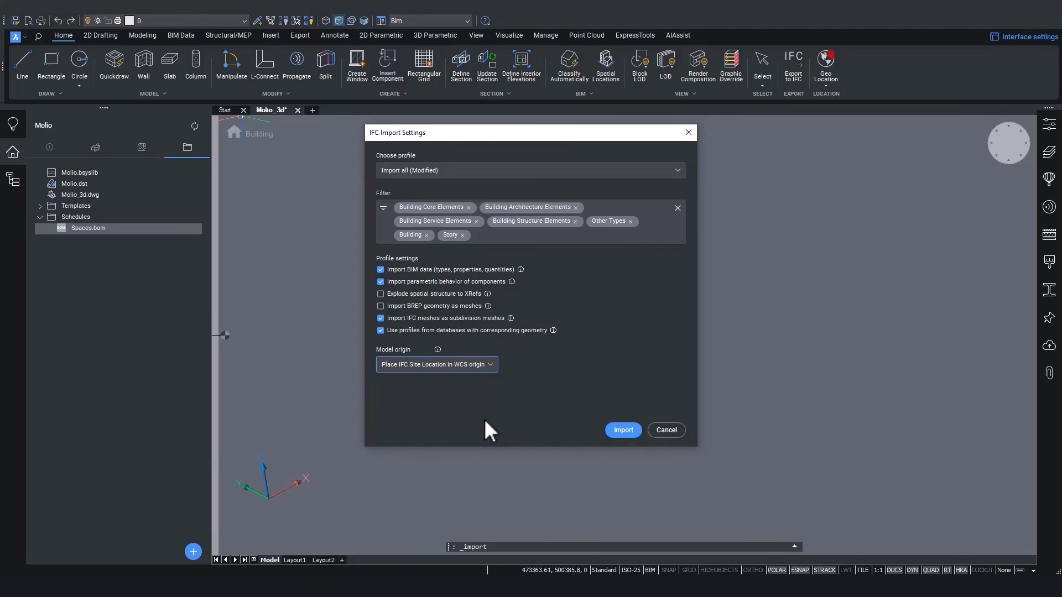
click(462, 366)
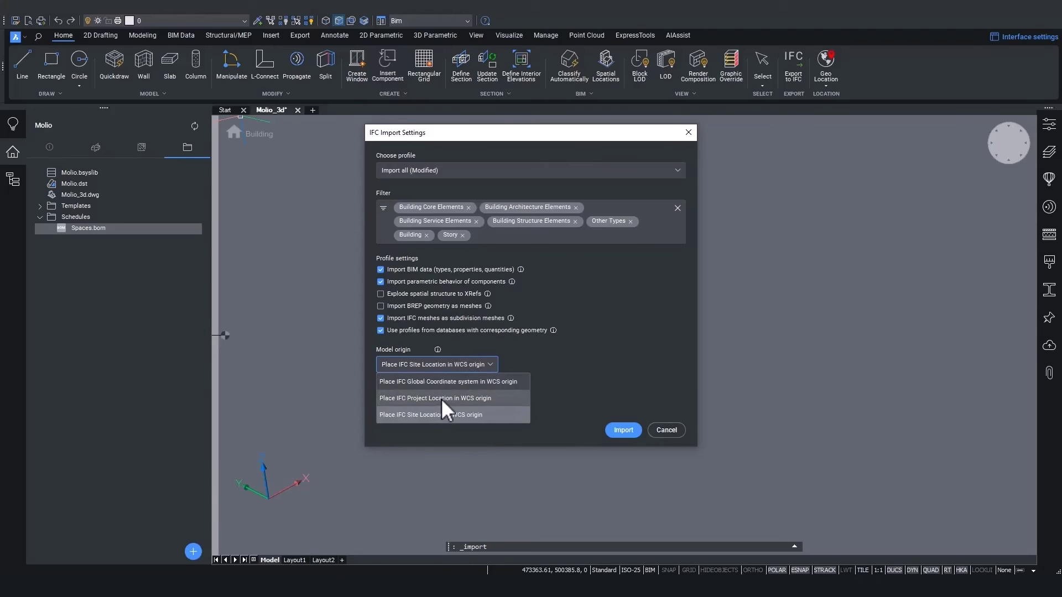
click(440, 399)
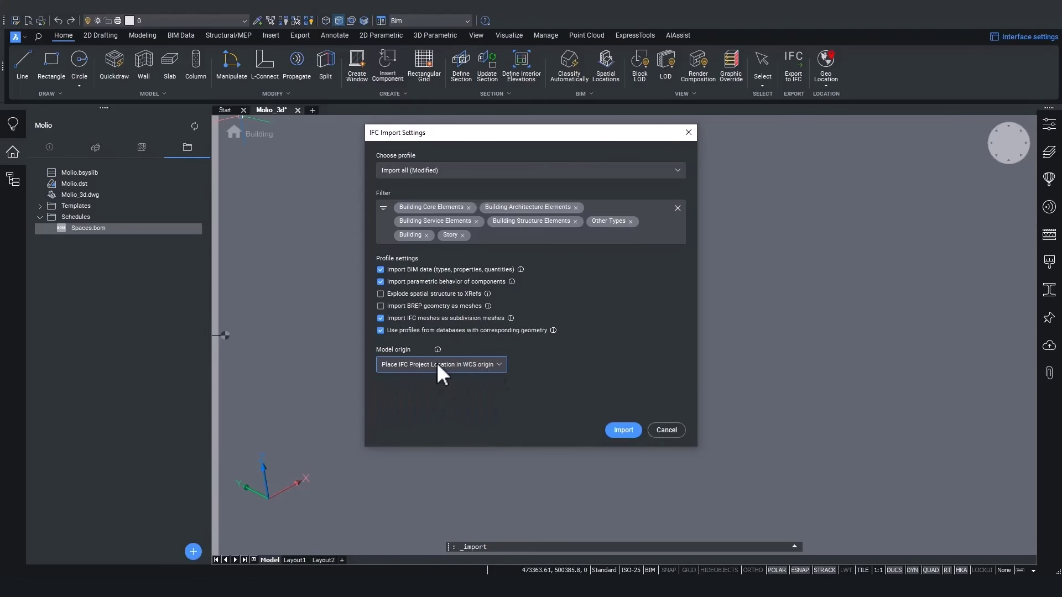
click(487, 369)
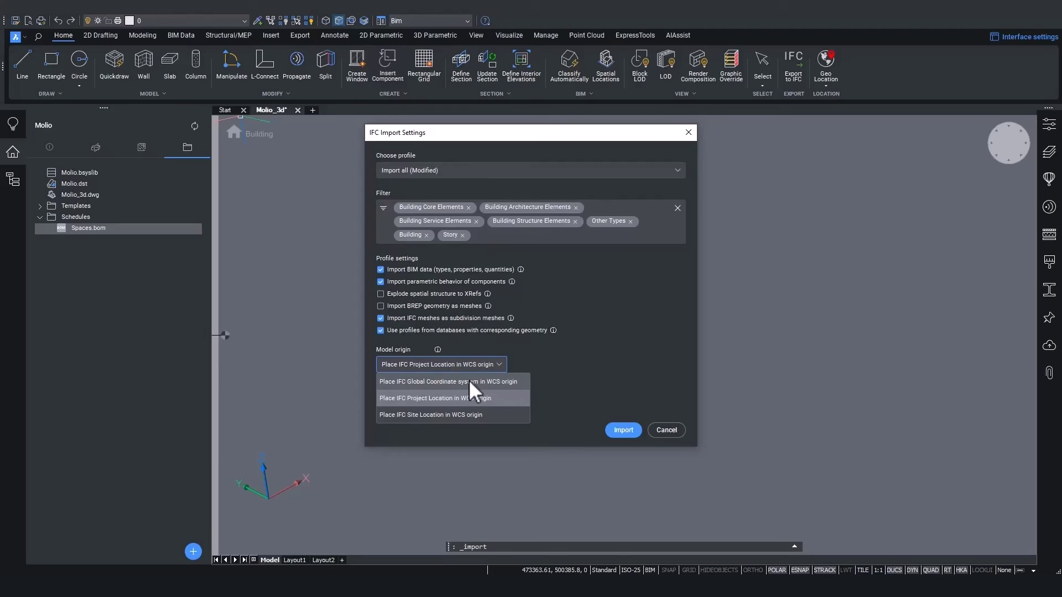
Import with the model origin set to Place IFC Global Coordinate system in WCS origin.
click(468, 381)
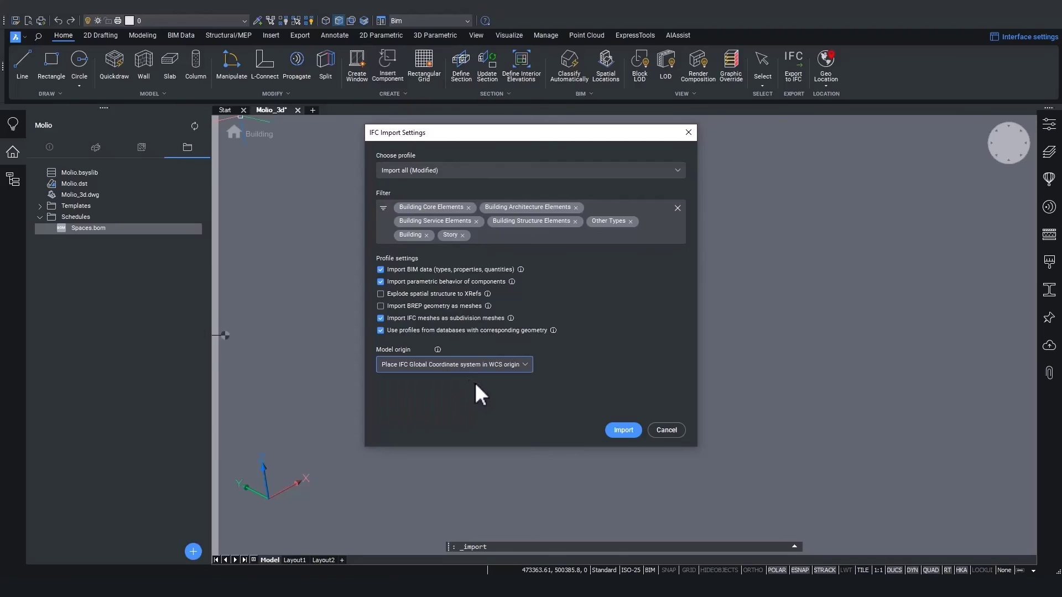
click(624, 430)
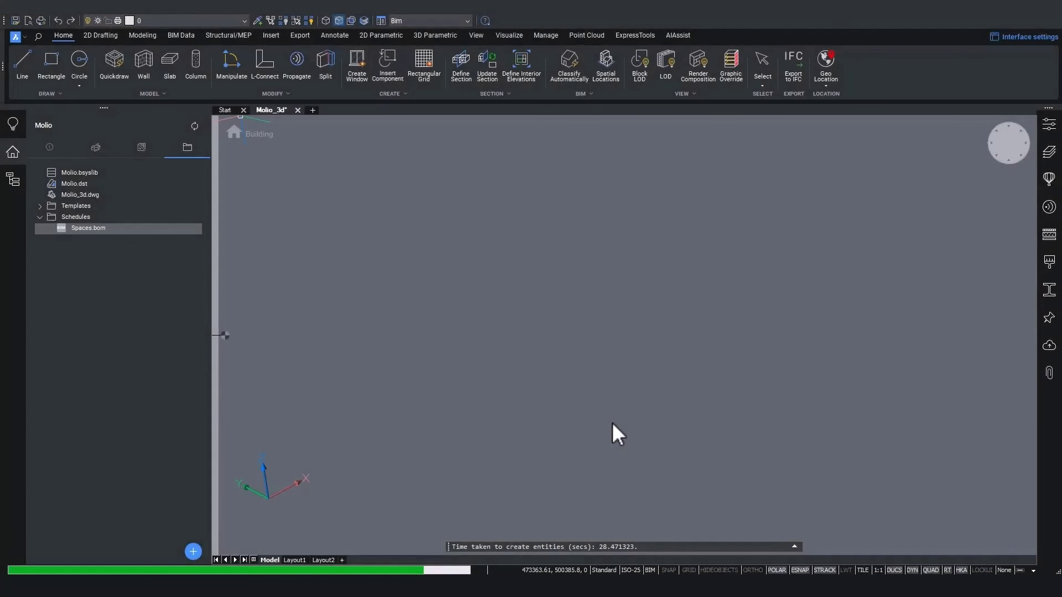
Select the imported building and terrain with a crossing window and erase all 661 entities.
double_click(478, 387)
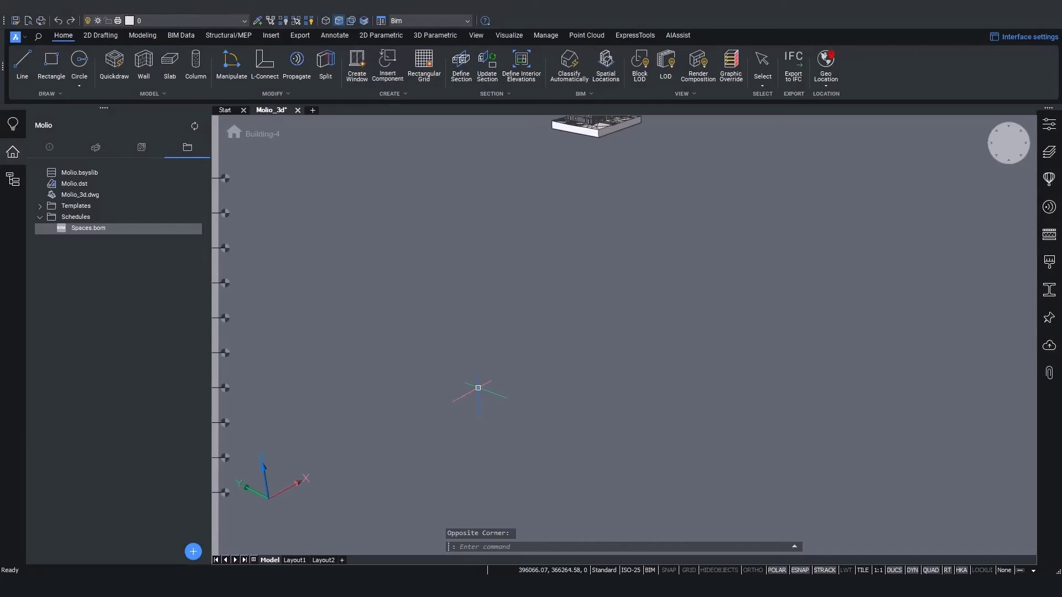
middle_drag(477, 388, 492, 330)
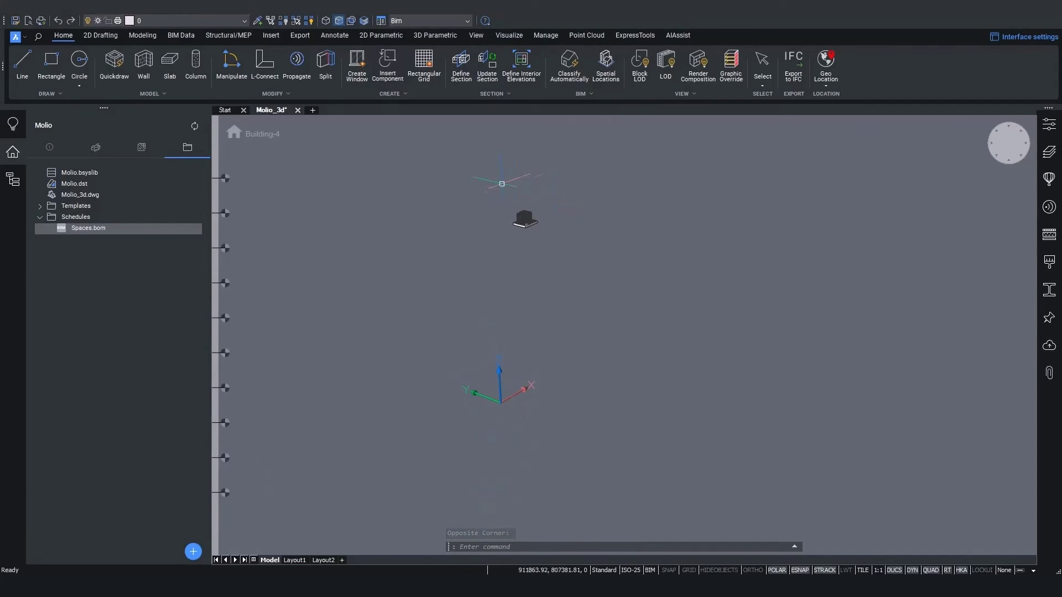
scroll(528, 212, up, 10)
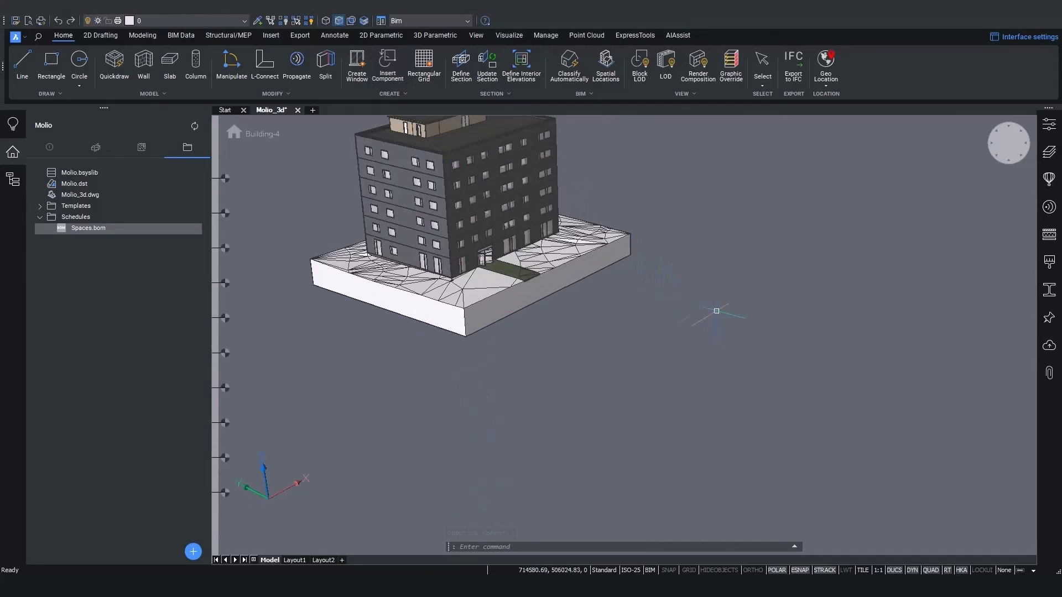
click(826, 428)
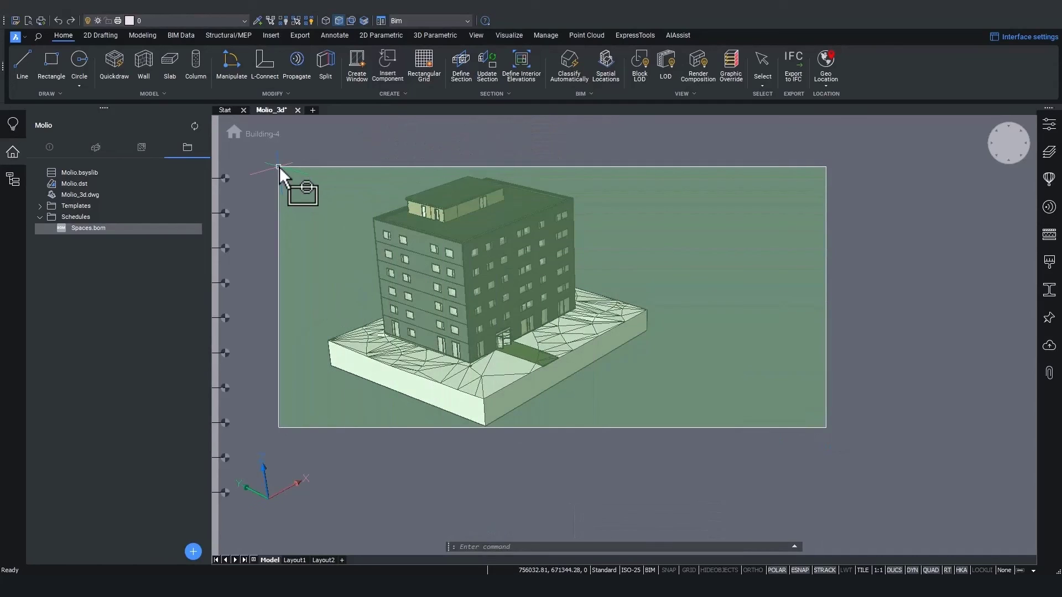
click(280, 167)
key(Delete)
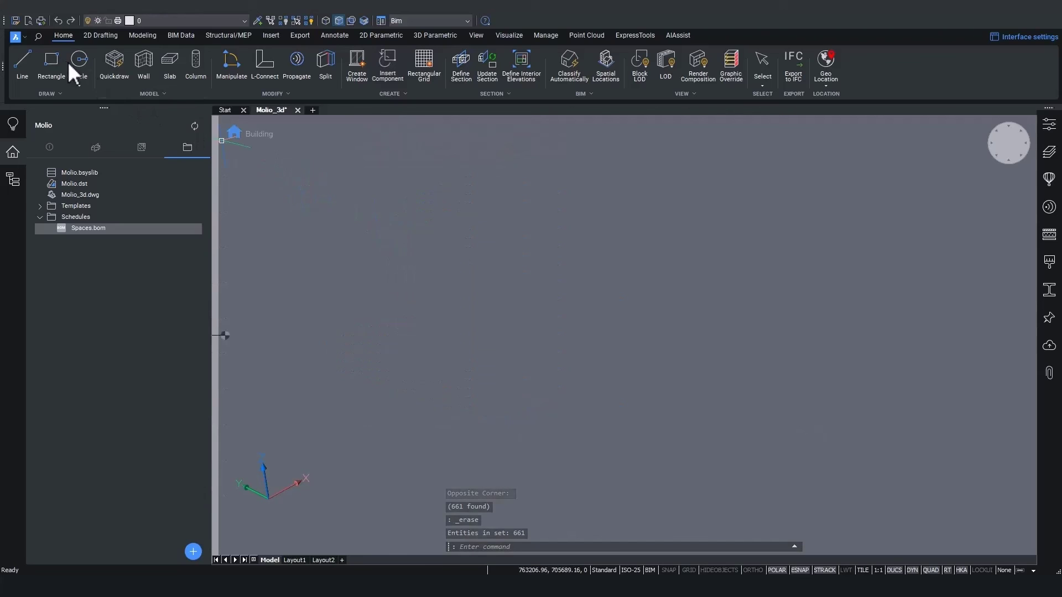
Import Molio_with_URIs_location.ifc with model origin 'Place IFC Site Location in WCS origin'.
click(24, 35)
mouse_move(114, 279)
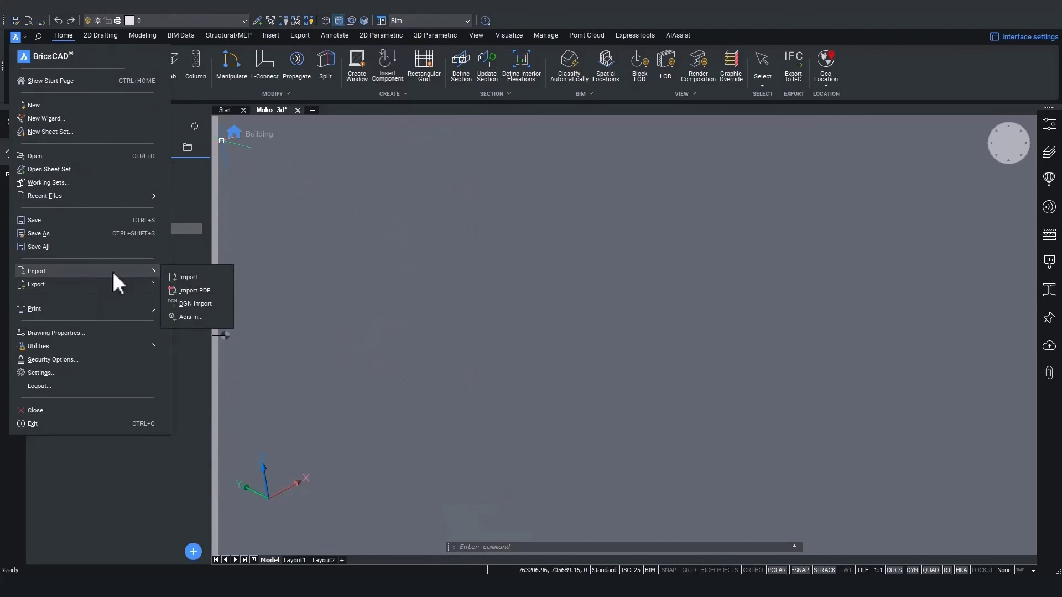
click(180, 278)
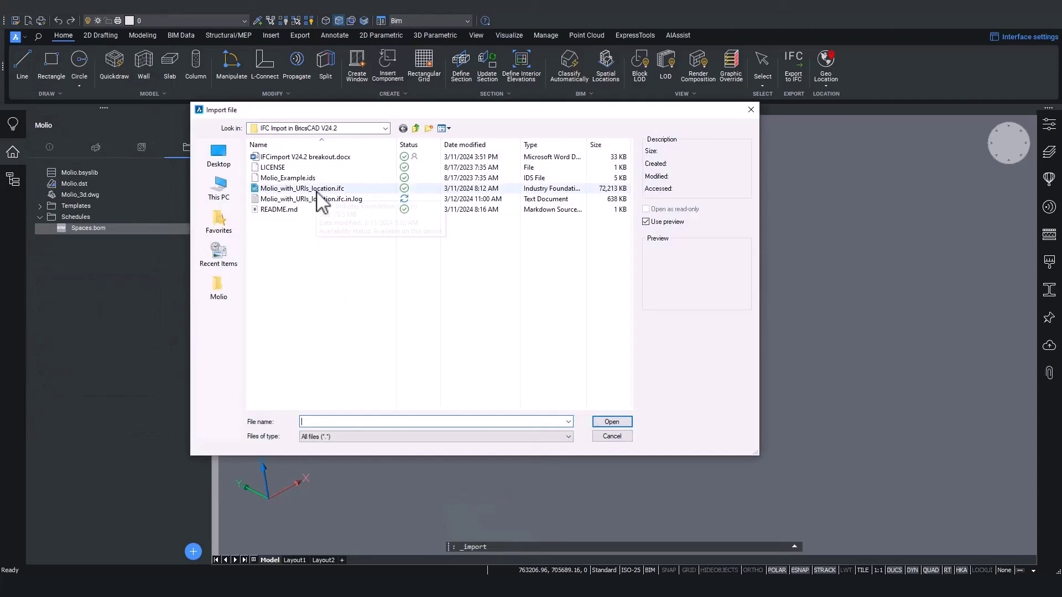
double_click(316, 190)
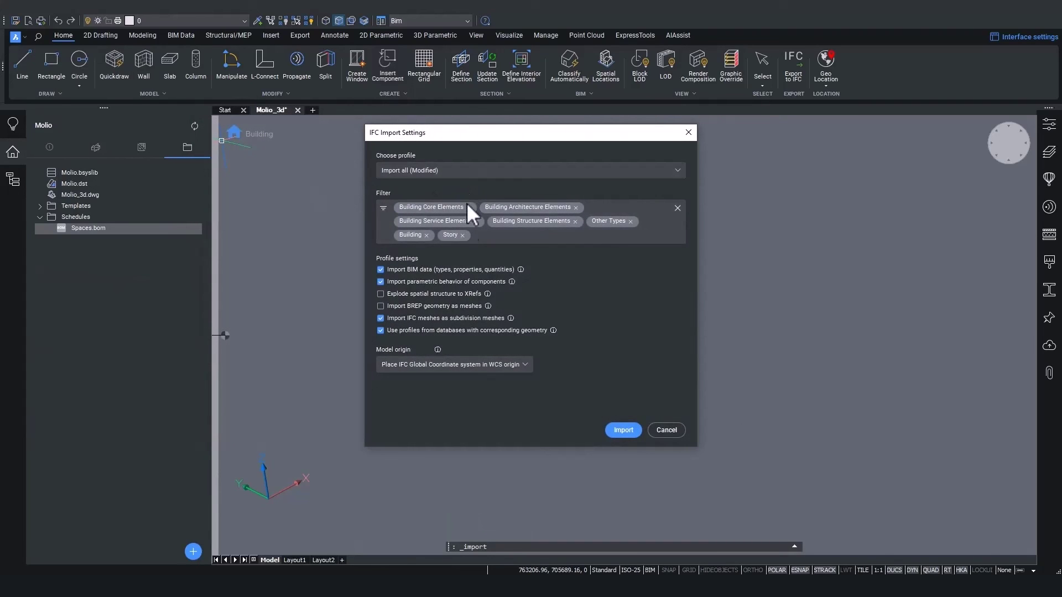
click(486, 370)
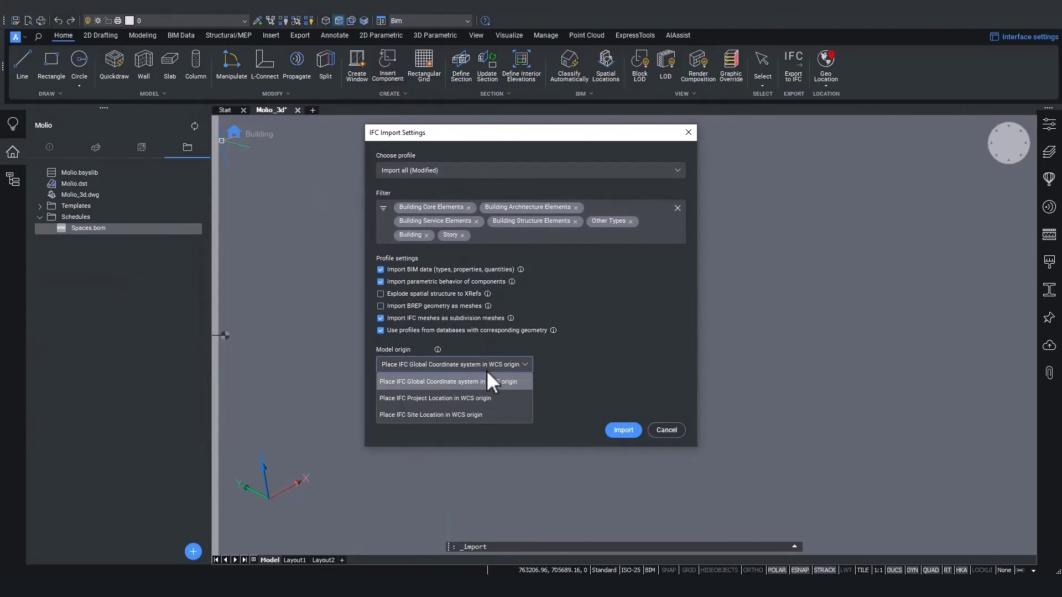
click(483, 417)
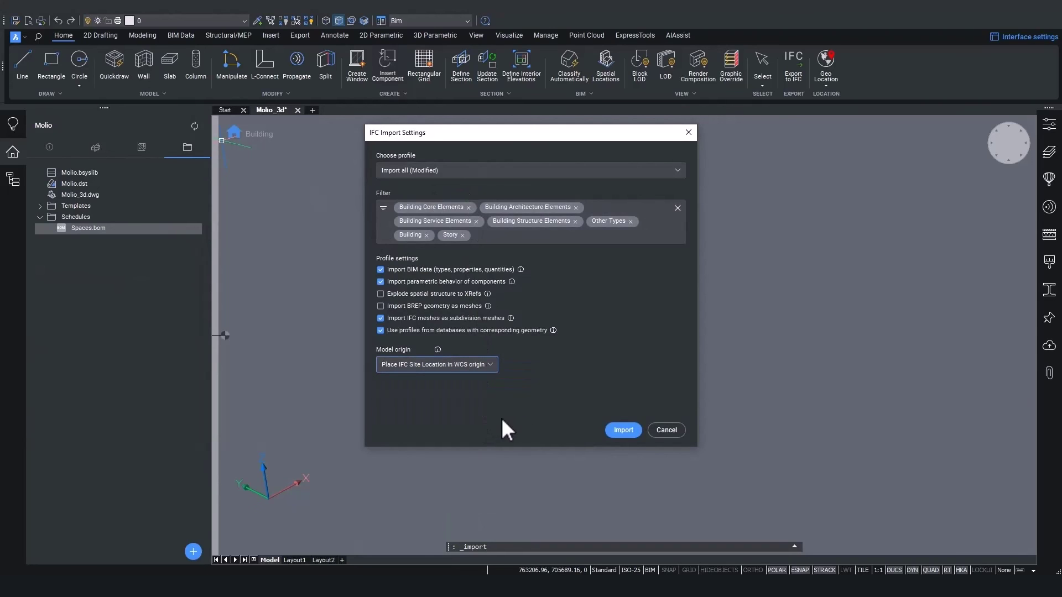
click(631, 432)
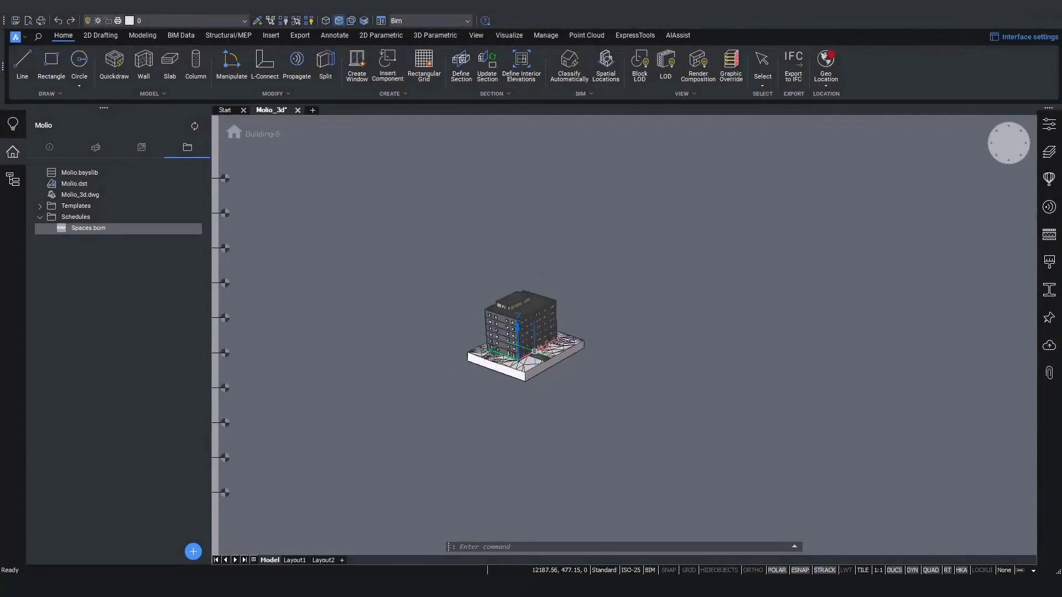
Place a Define Section cut through the re-imported Molio building to clip its upper floors.
scroll(534, 352, up, 5)
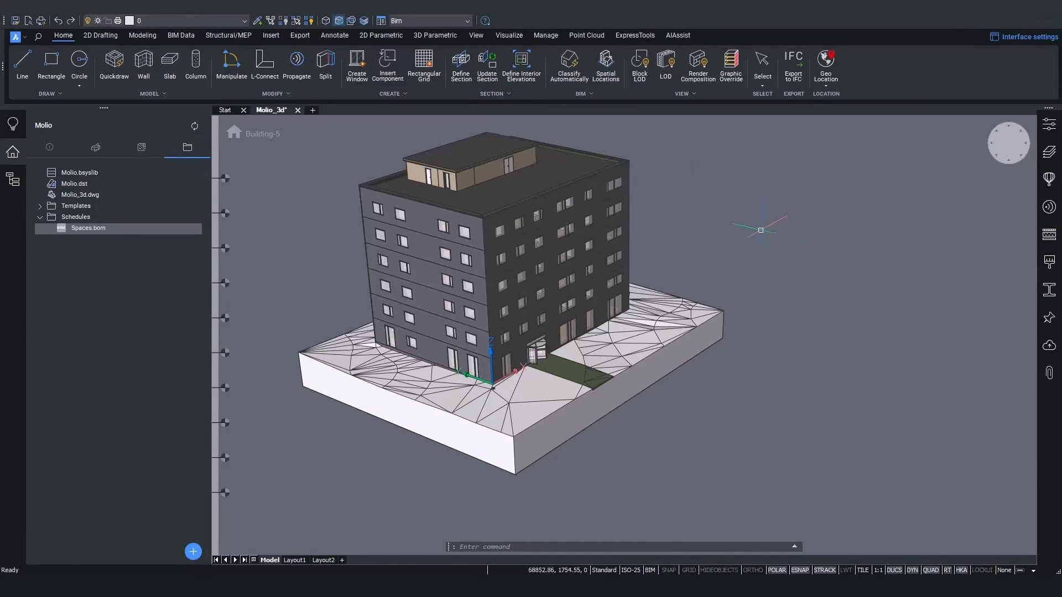
click(467, 68)
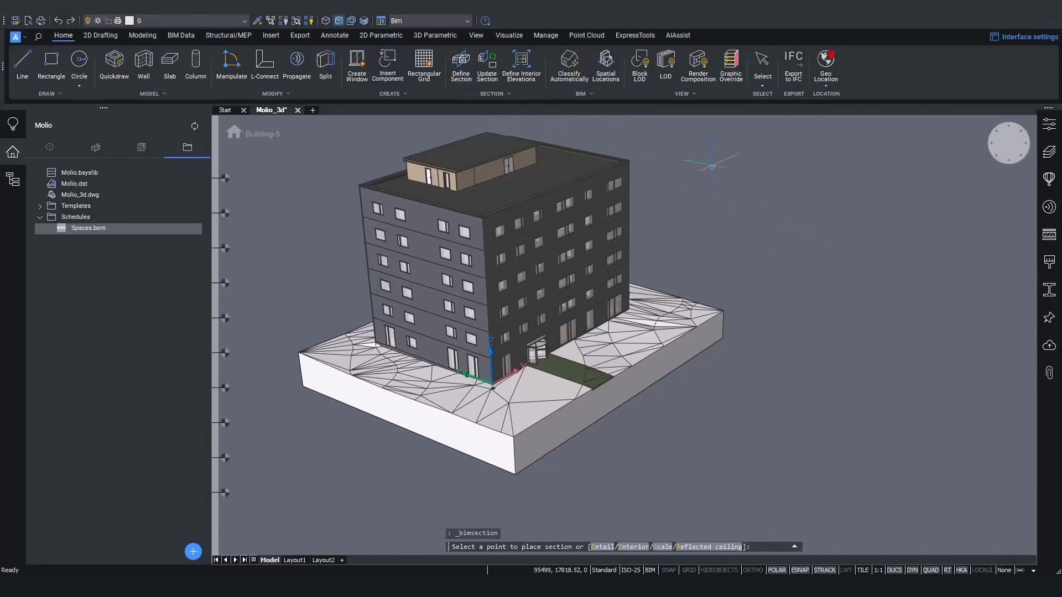
click(793, 183)
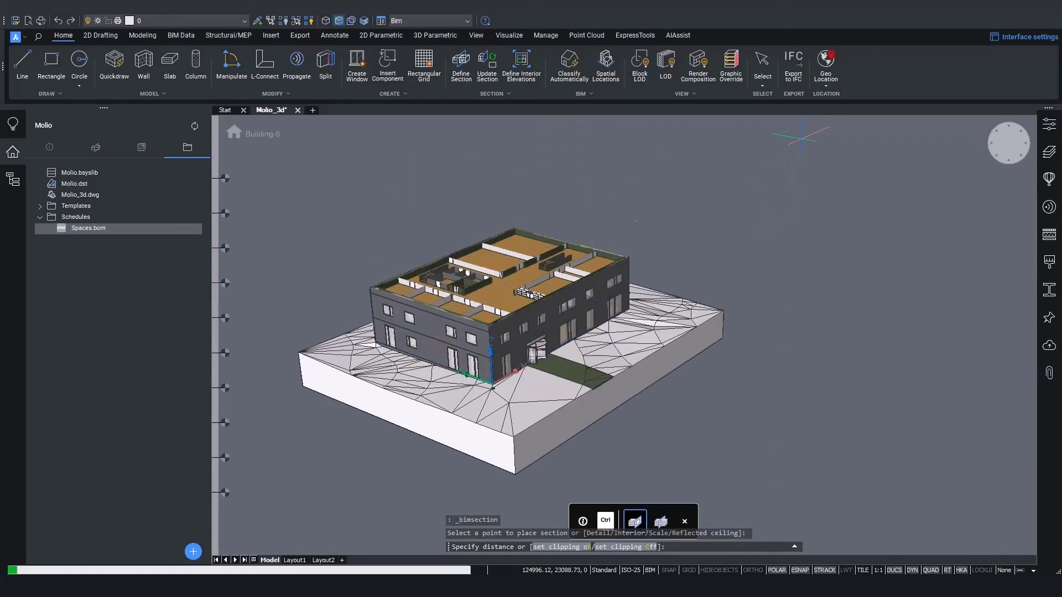
click(776, 136)
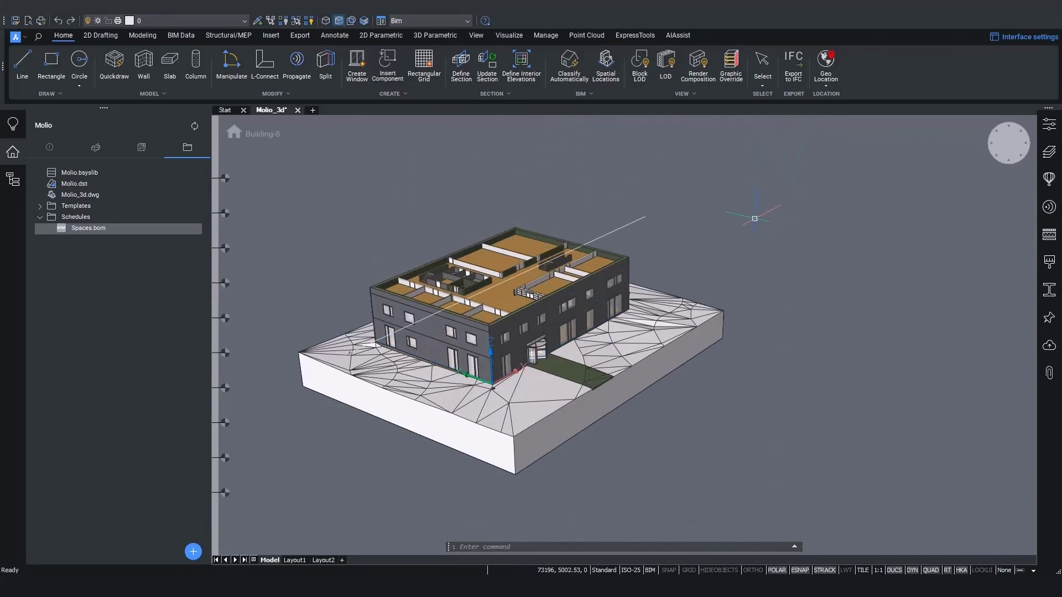